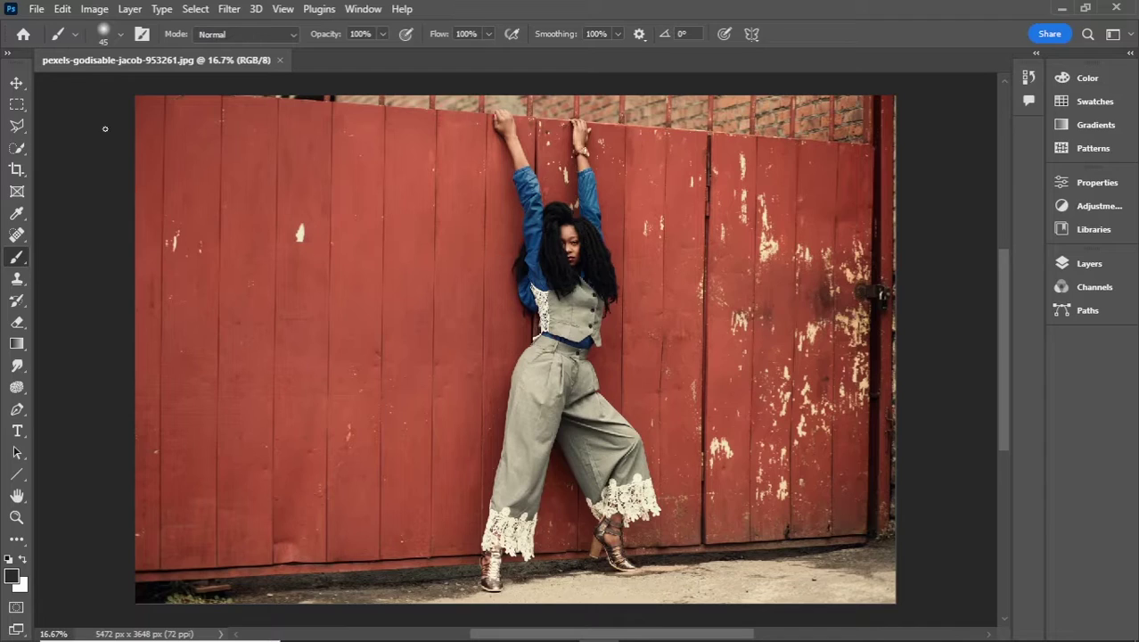
- Check the Layers panel and brush tool group, then return to the Move tool
key("v")
left_click(1087, 263)
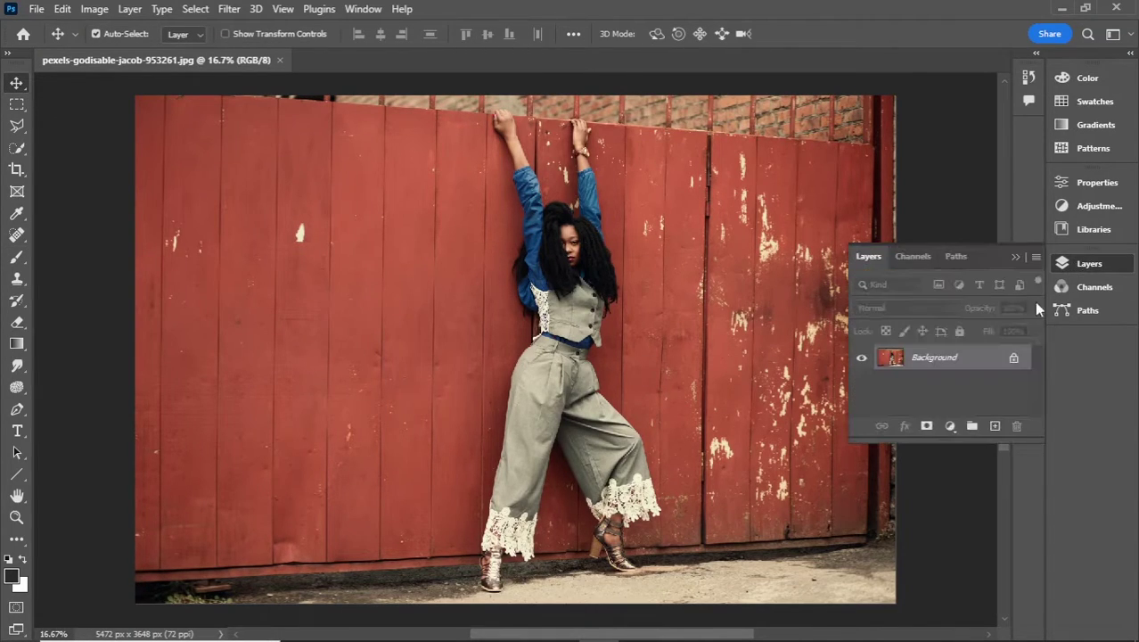
left_click(1078, 264)
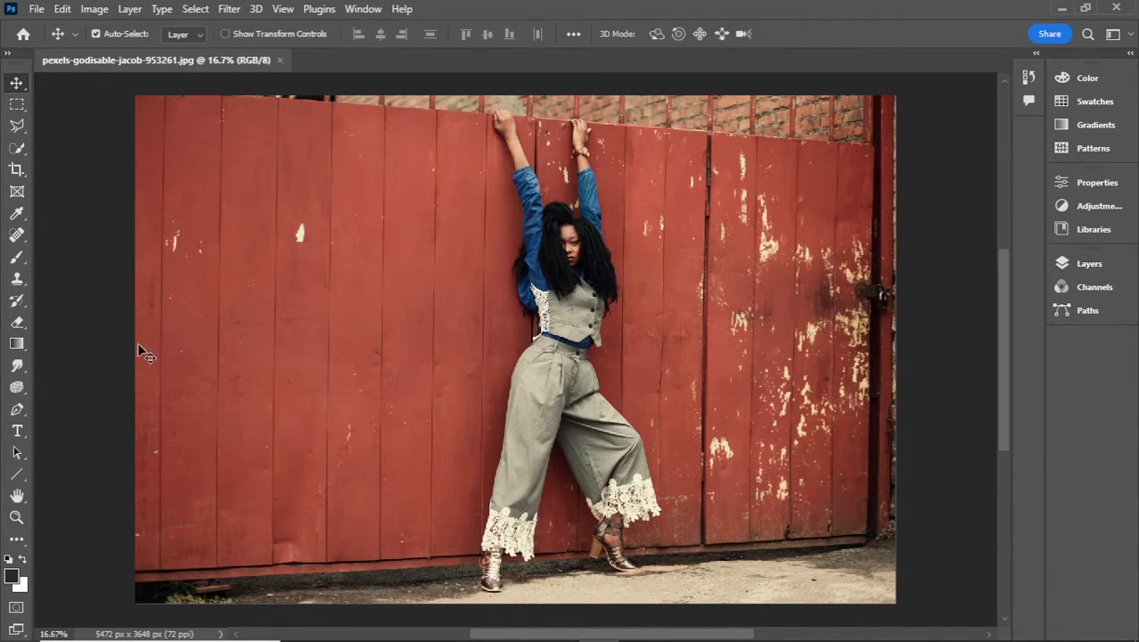
left_click(17, 258)
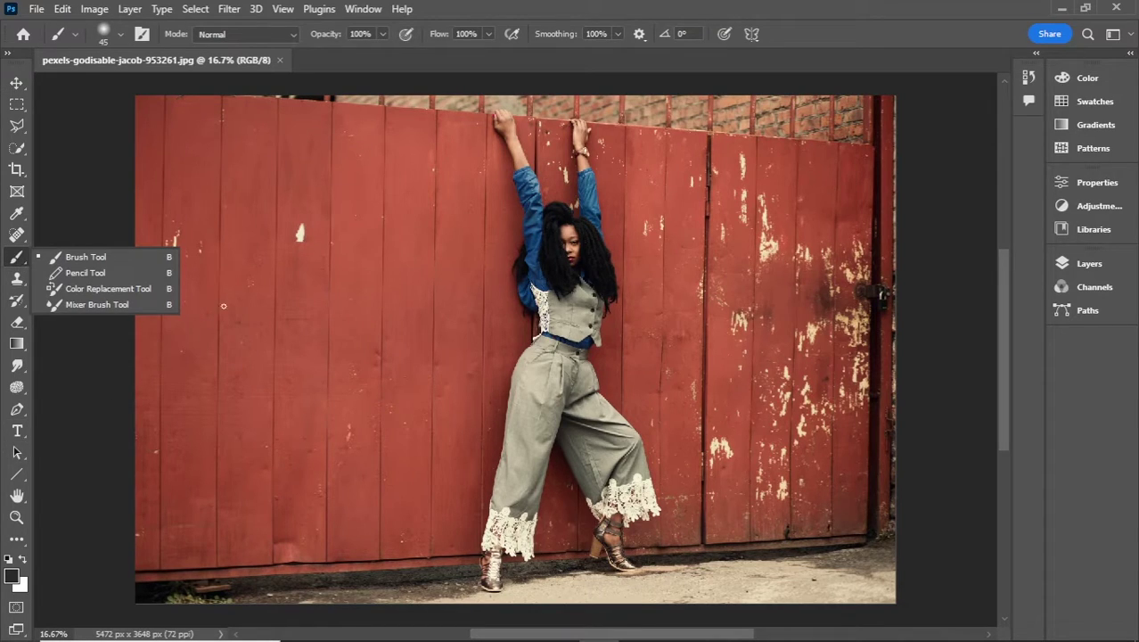
left_click(16, 82)
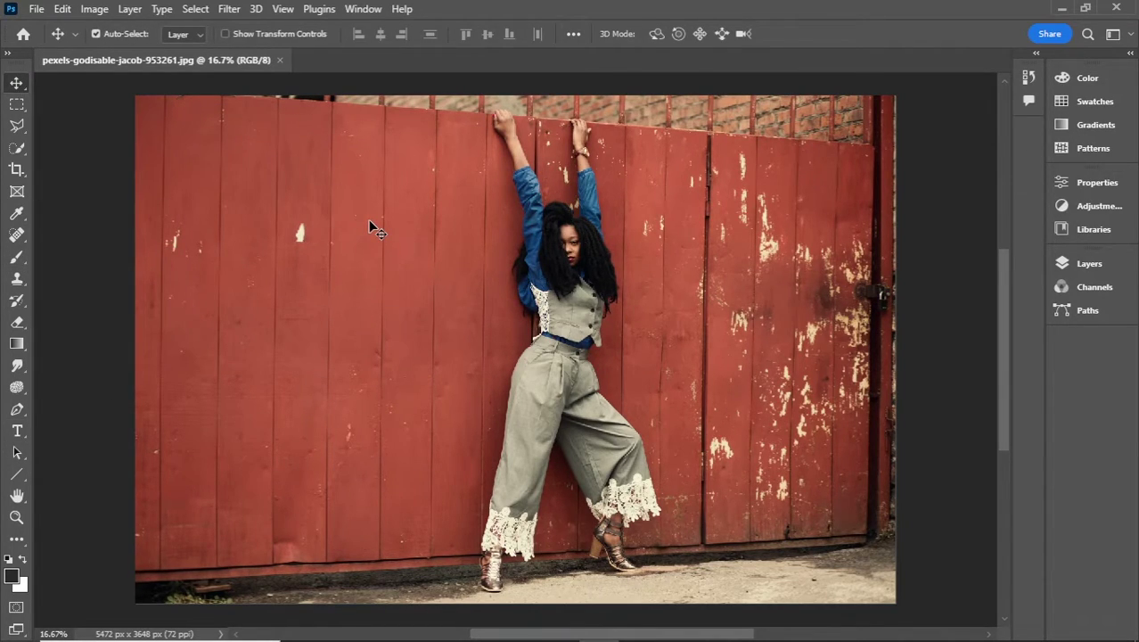
left_click(1072, 265)
left_click(1072, 265)
- Start a horizontal text layer on the left fence boards reading WELCOME TO MY WORLD
left_click(18, 432)
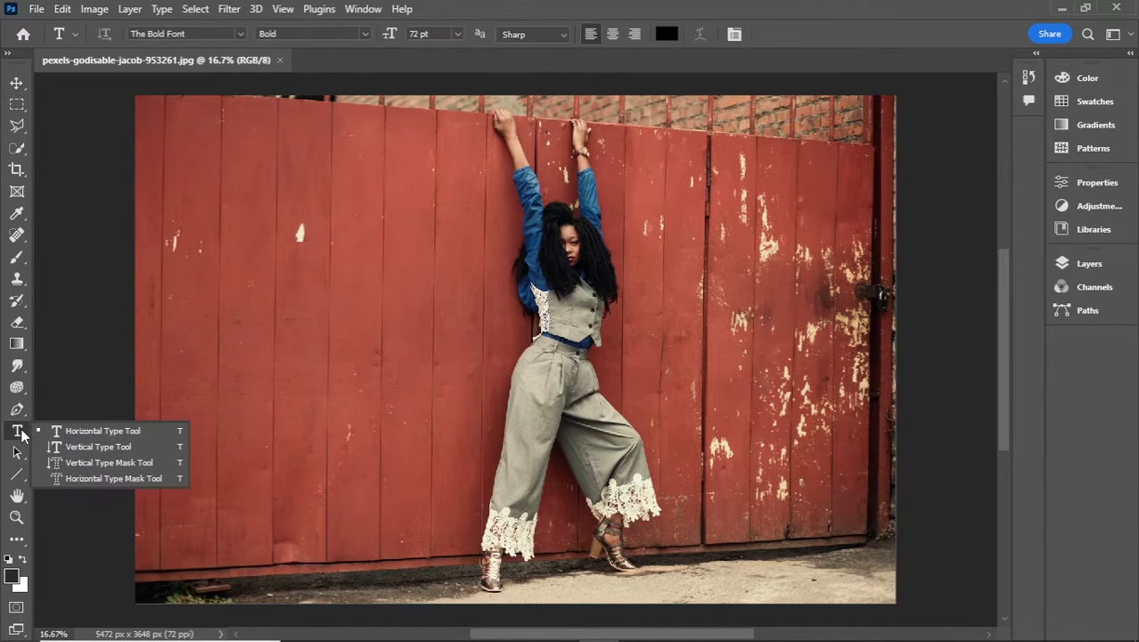
left_click(107, 432)
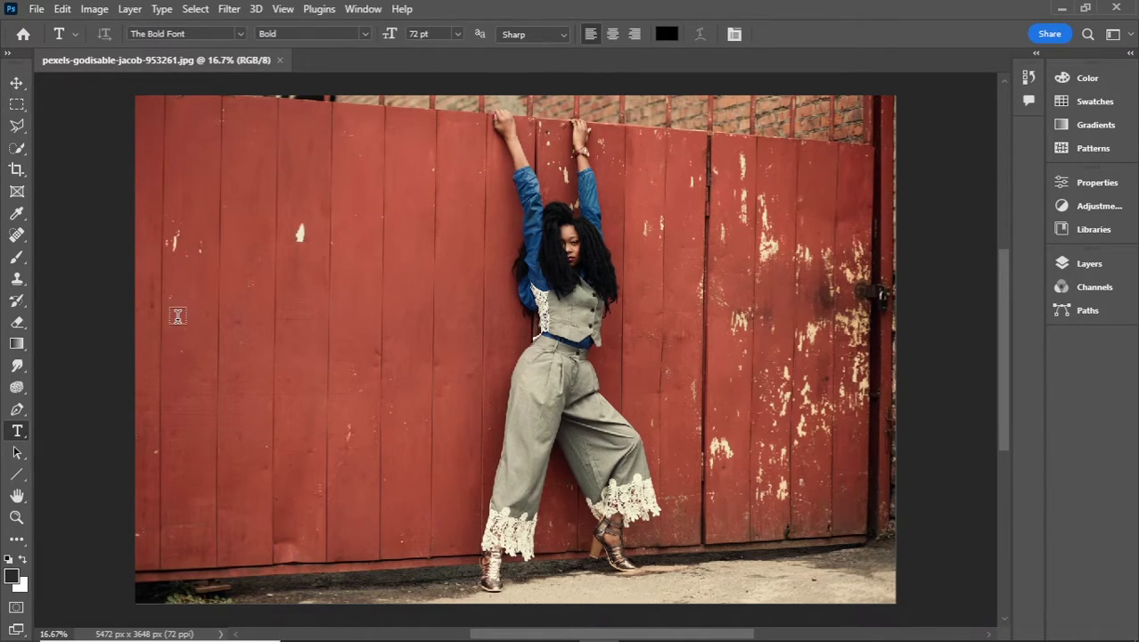
left_click(178, 315)
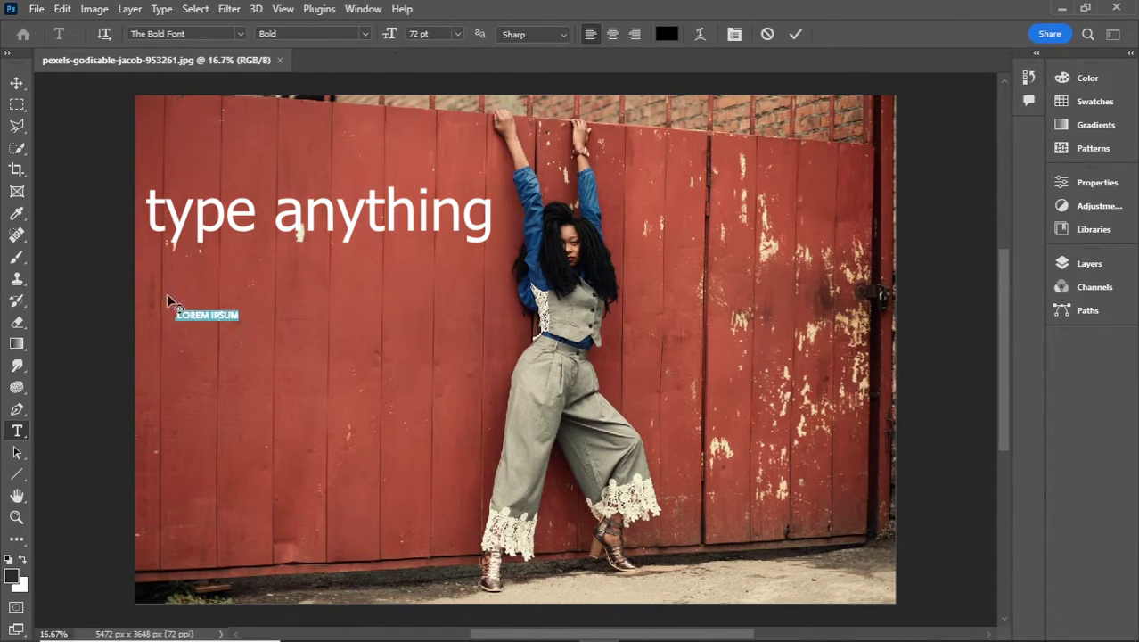
key("BackSpace")
type("WELCOME TO MY WORLD")
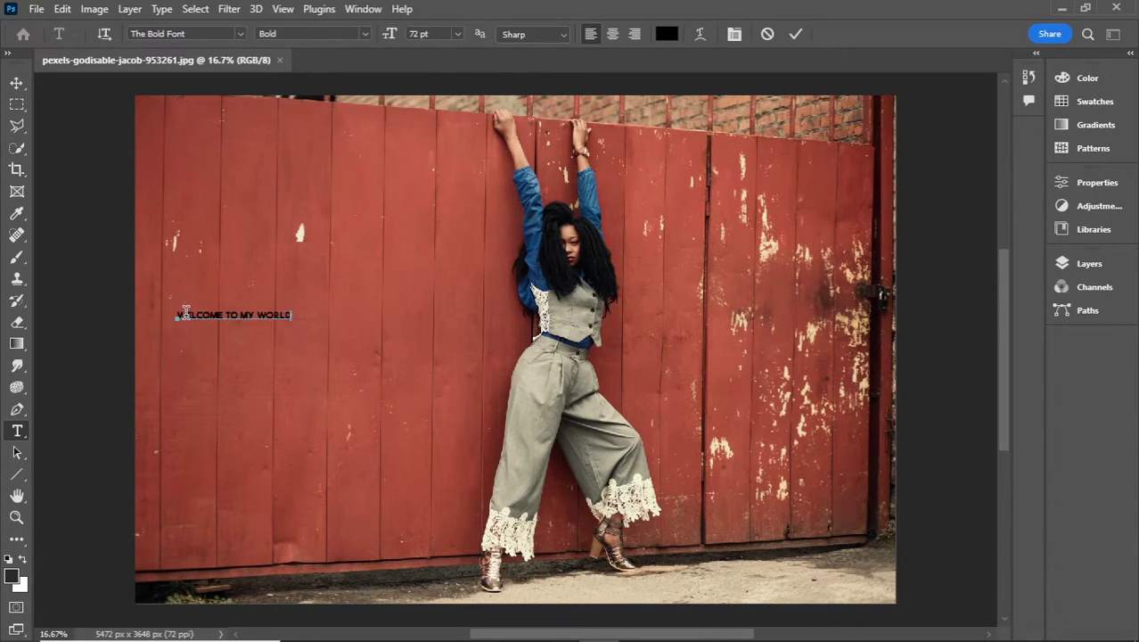
- Color the whole phrase near-white (f6eeee) and commit the text
double_click(271, 316)
left_click_drag(282, 314, 189, 323)
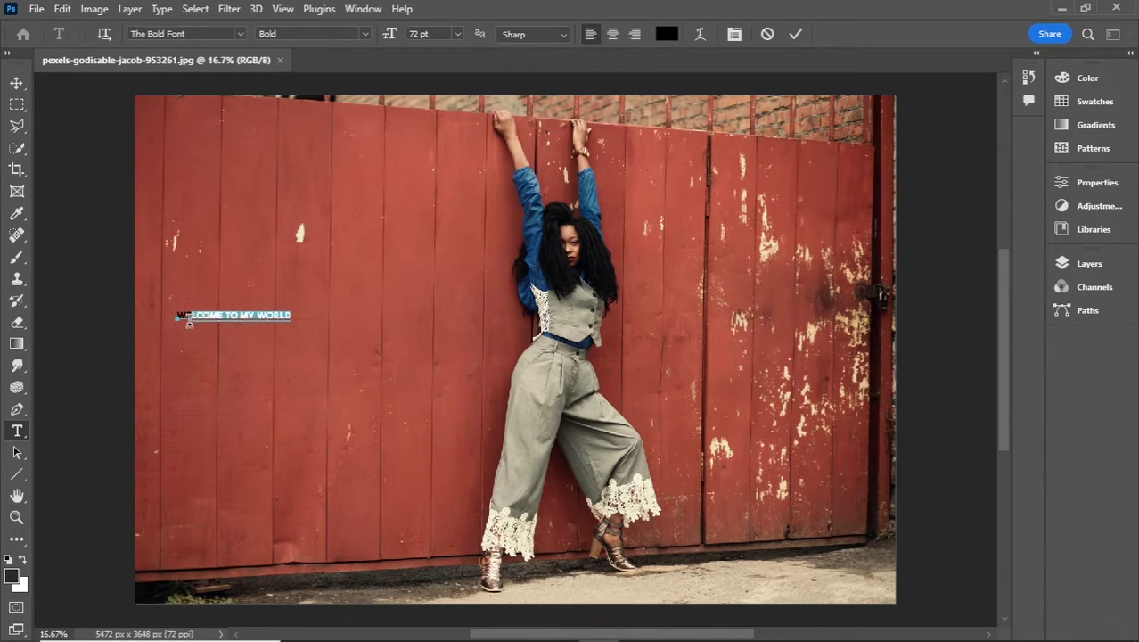
left_click(667, 38)
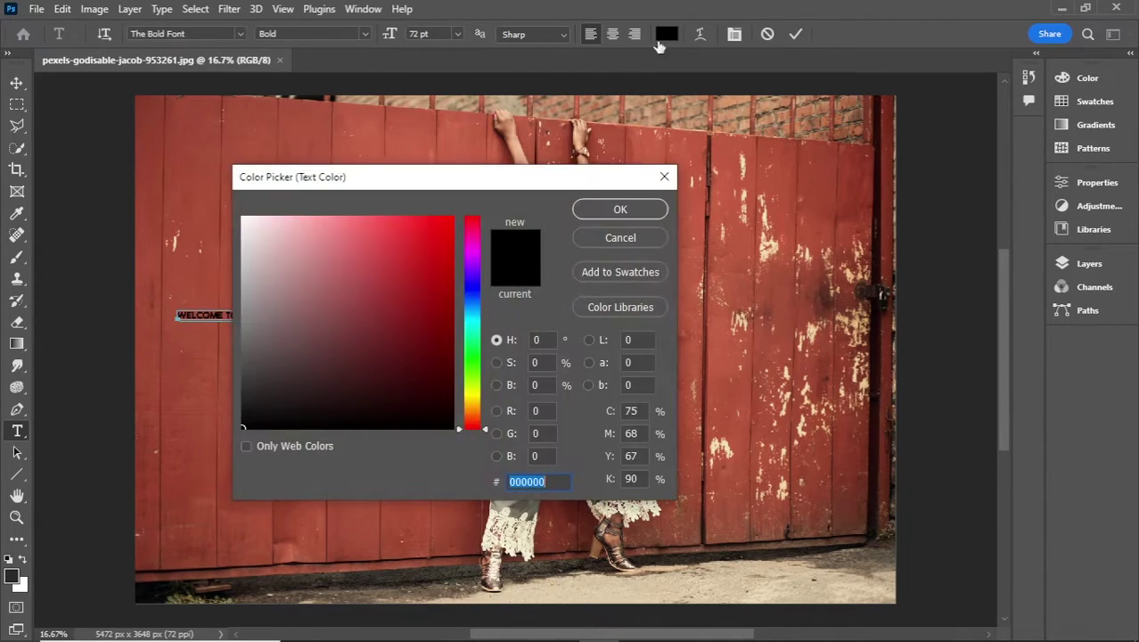
left_click(248, 223)
left_click(643, 209)
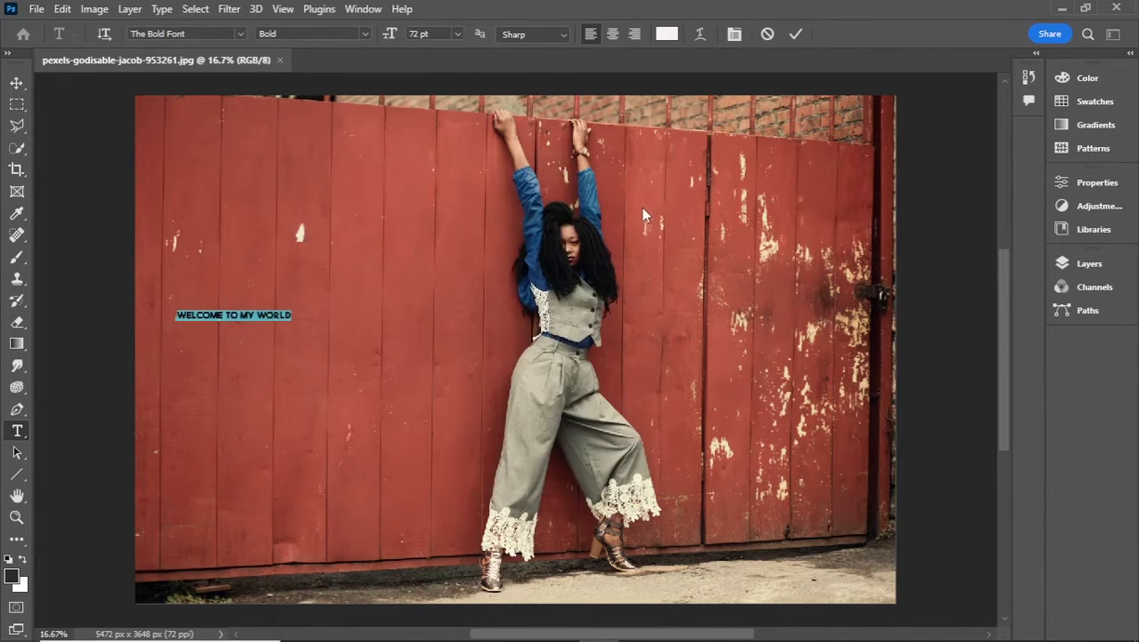
left_click(16, 83)
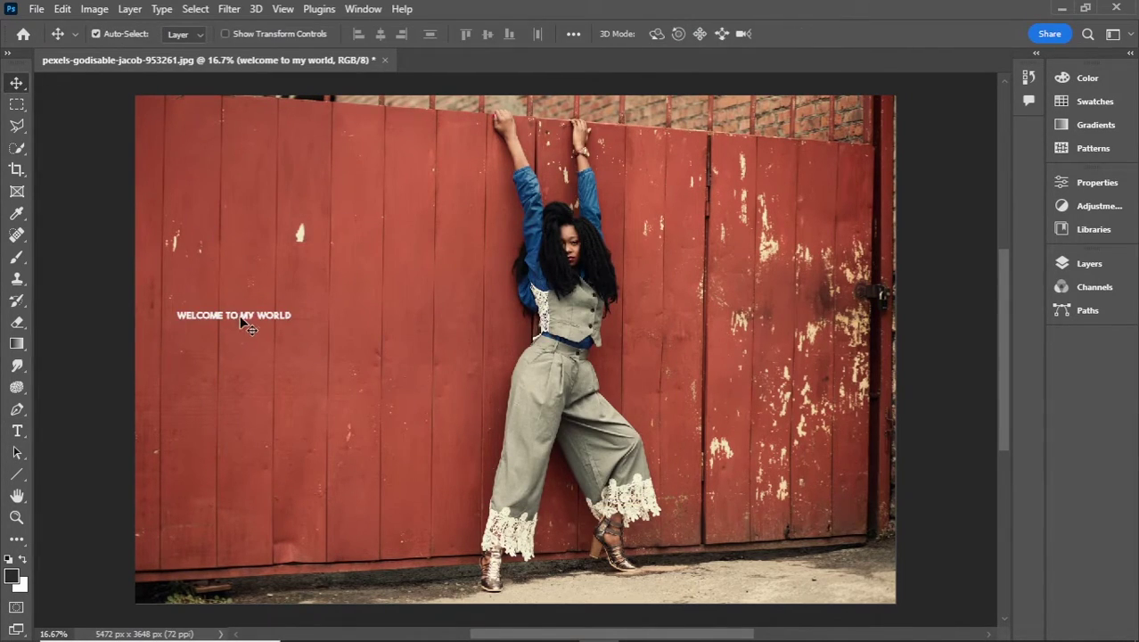
- Free-transform the text, enlarging it to about 667% and shifting it right
key("ctrl+t")
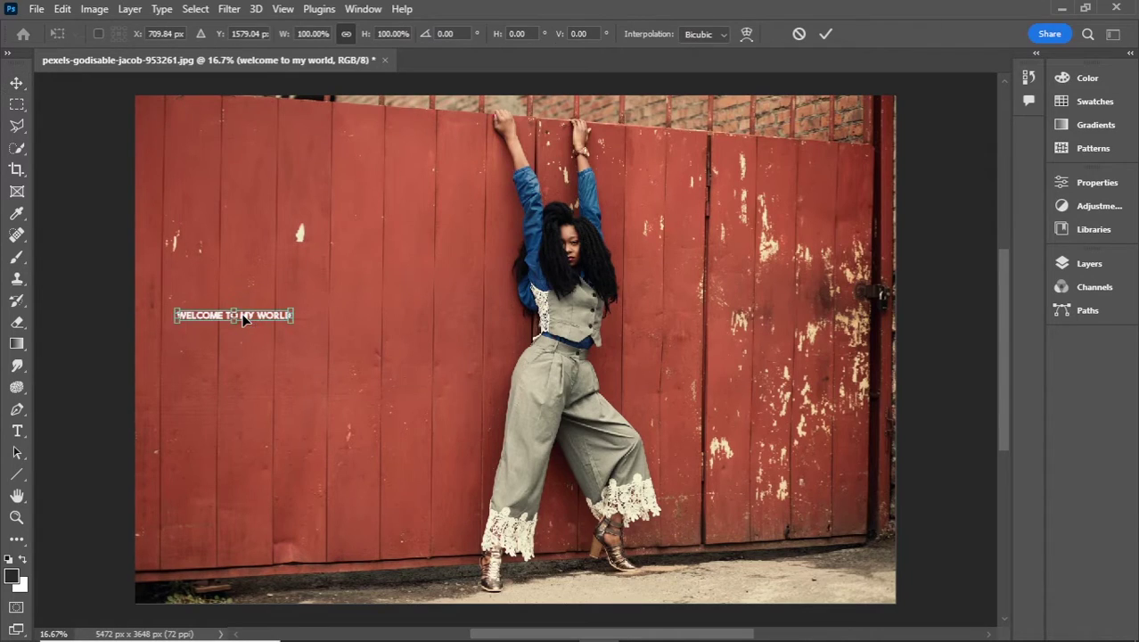
left_click_drag(237, 328, 237, 341)
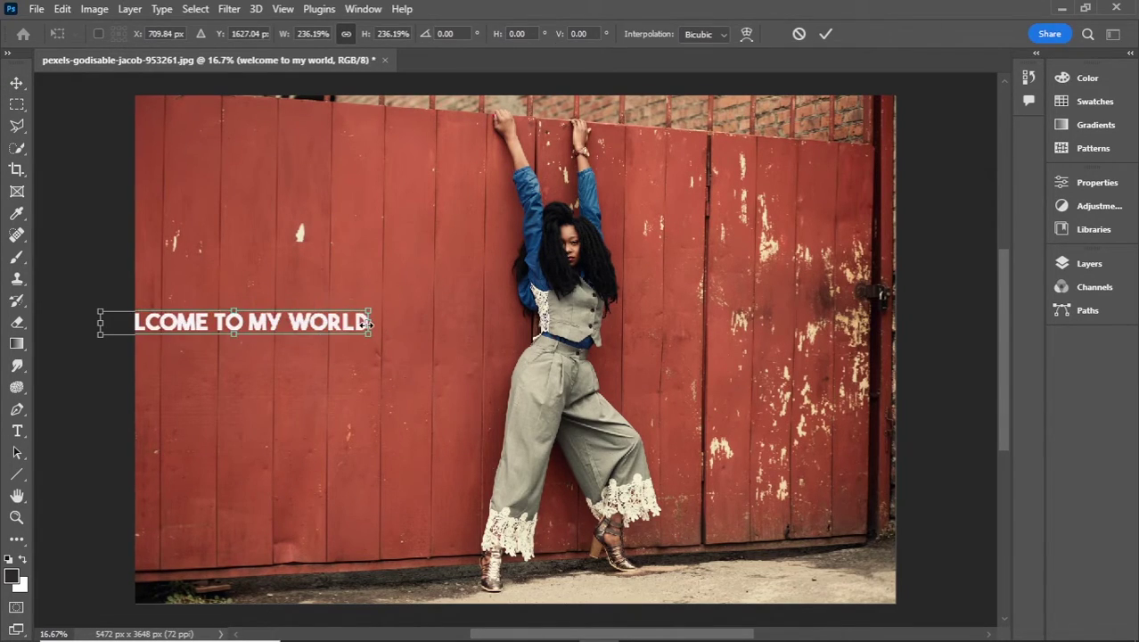
left_click_drag(401, 323, 813, 307)
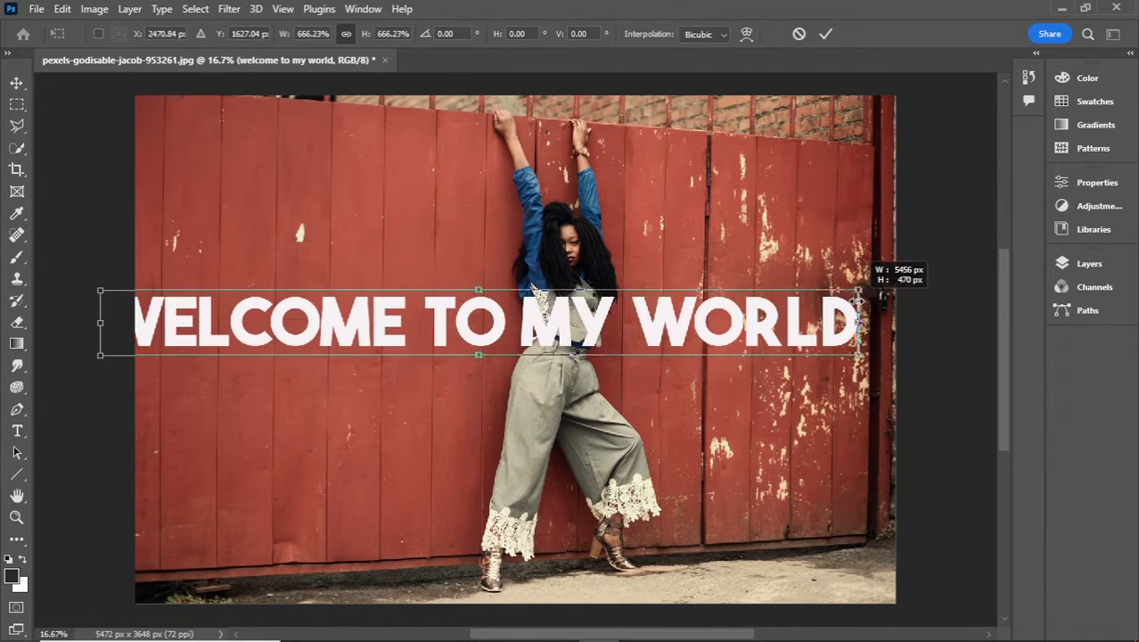
left_click_drag(813, 308, 858, 306)
left_click_drag(440, 323, 510, 330)
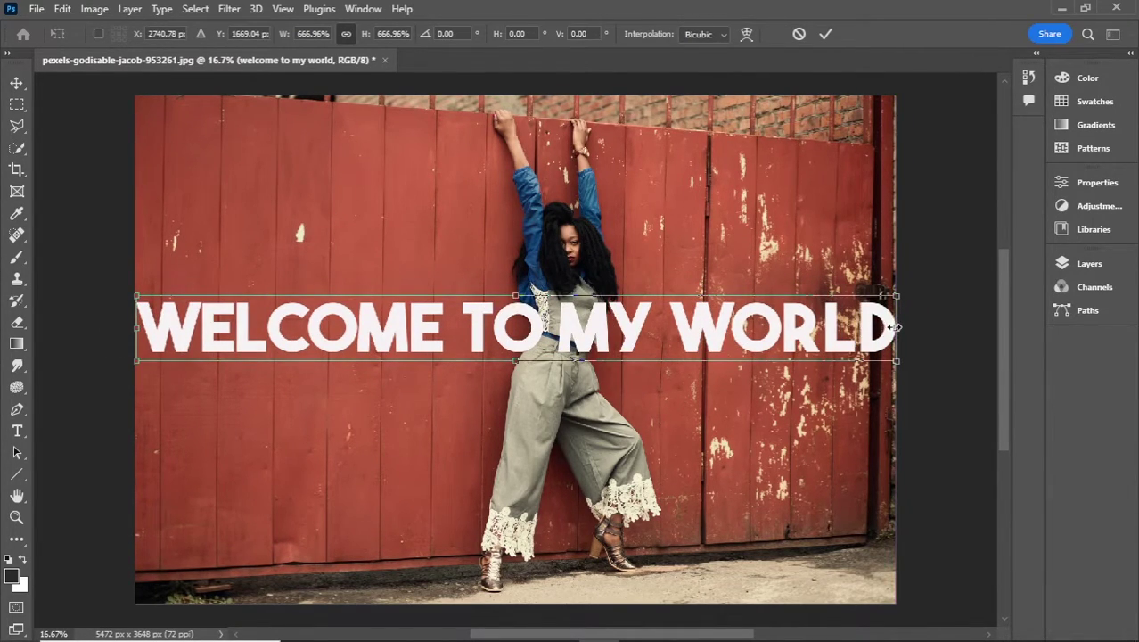
- Trim the text to about 649%, raise it to the woman's shoulders, and commit
left_click_drag(891, 328, 875, 330)
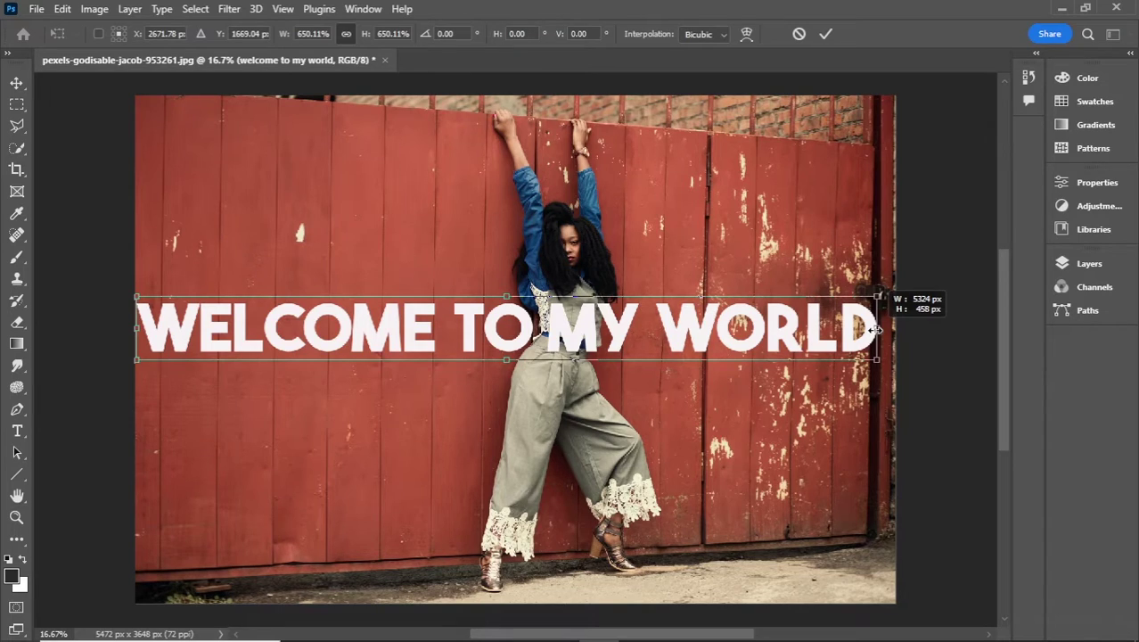
left_click_drag(874, 330, 873, 330)
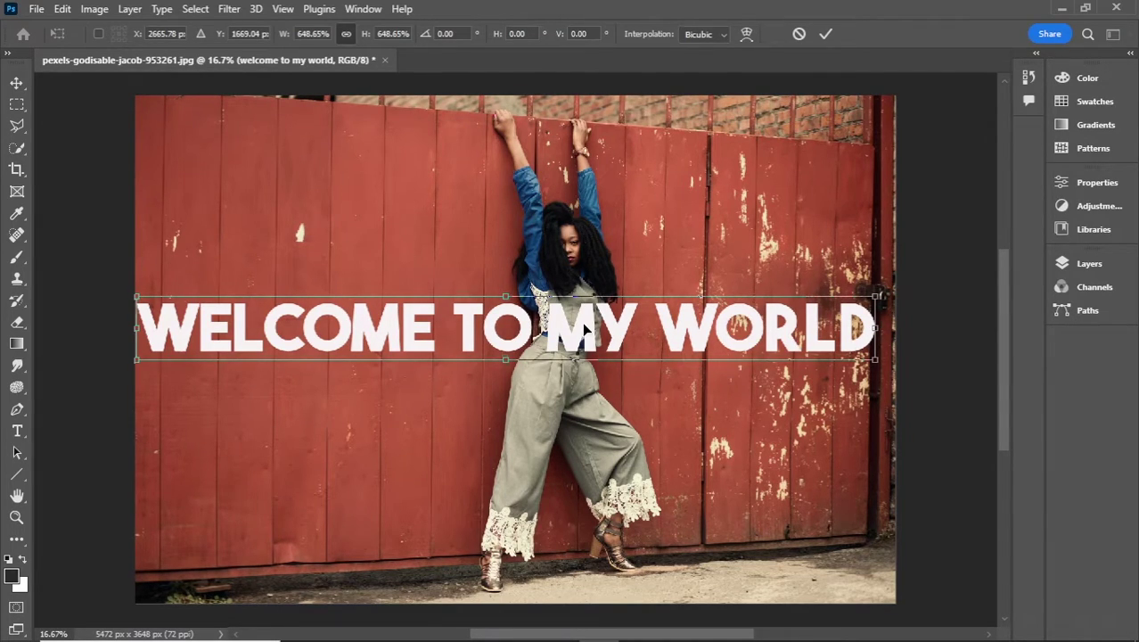
left_click_drag(583, 330, 589, 272)
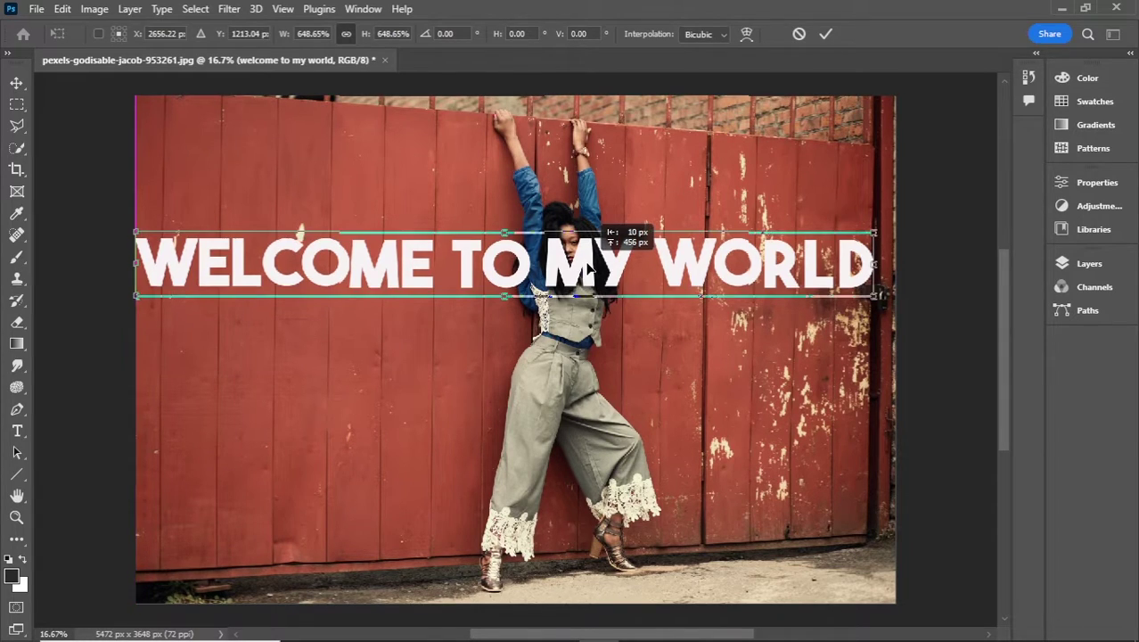
left_click_drag(588, 272, 588, 269)
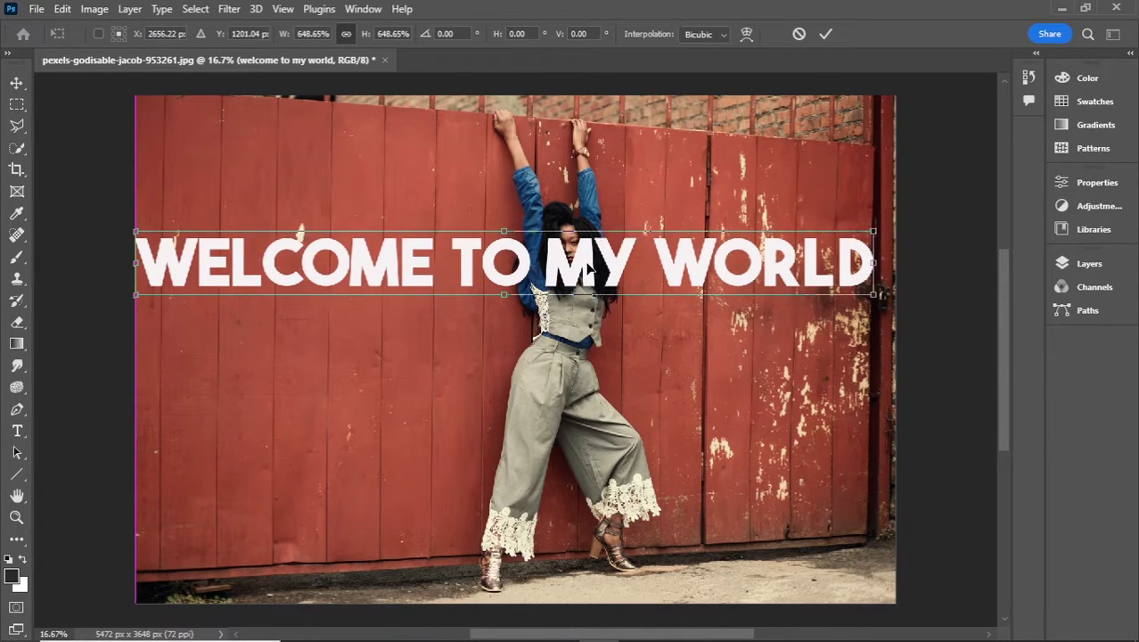
left_click(824, 38)
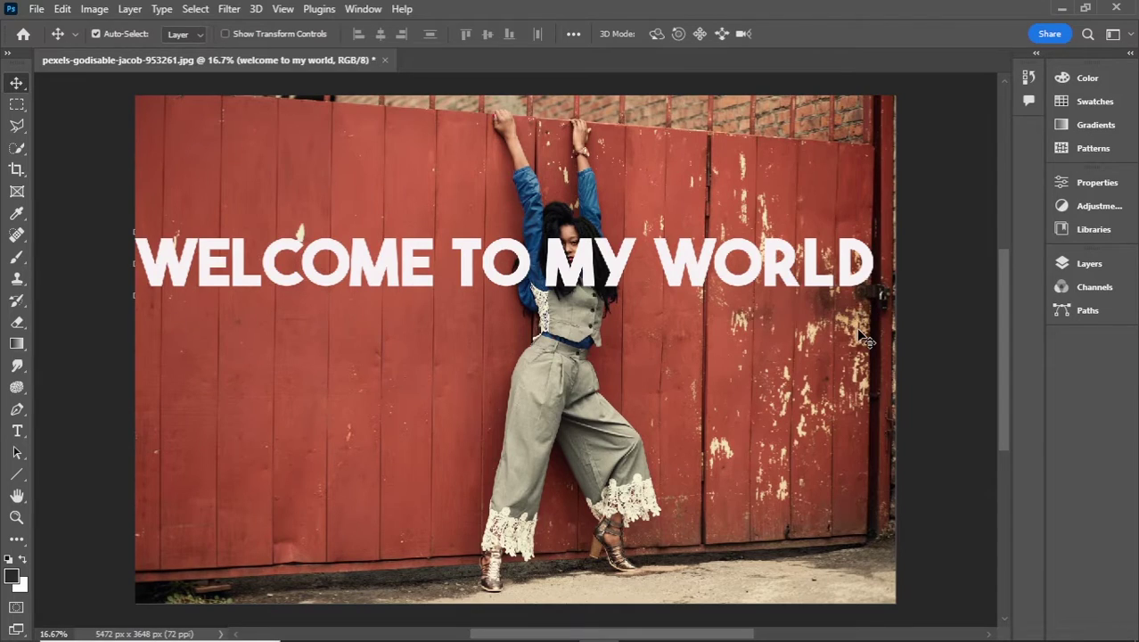
- Load the text layer's letter shapes as a selection
left_click(1086, 264)
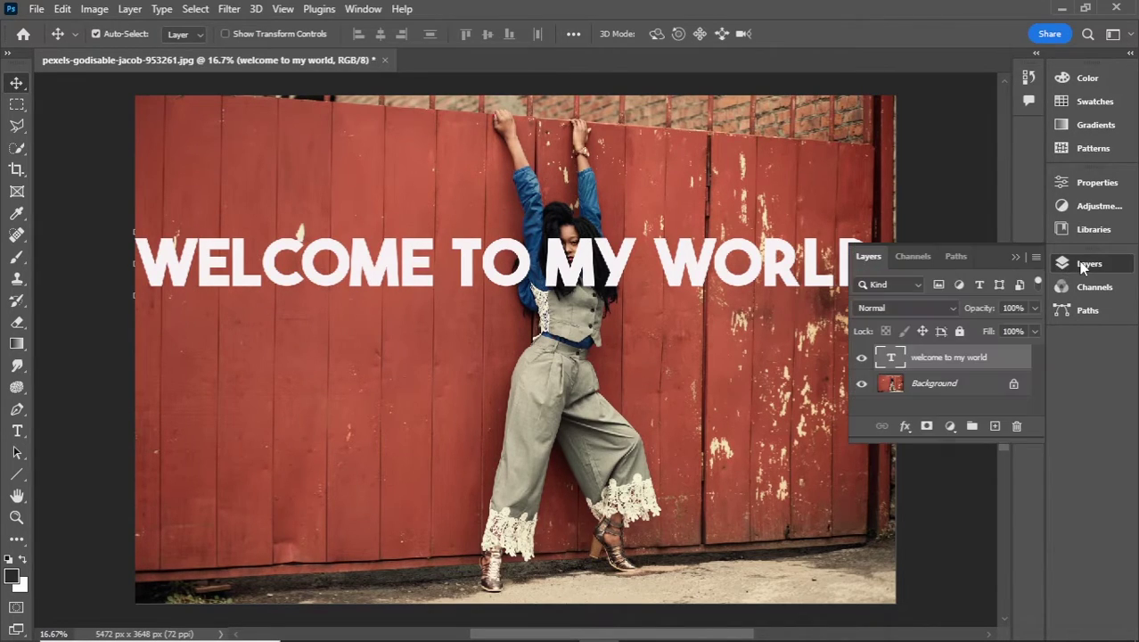
right_click(894, 359)
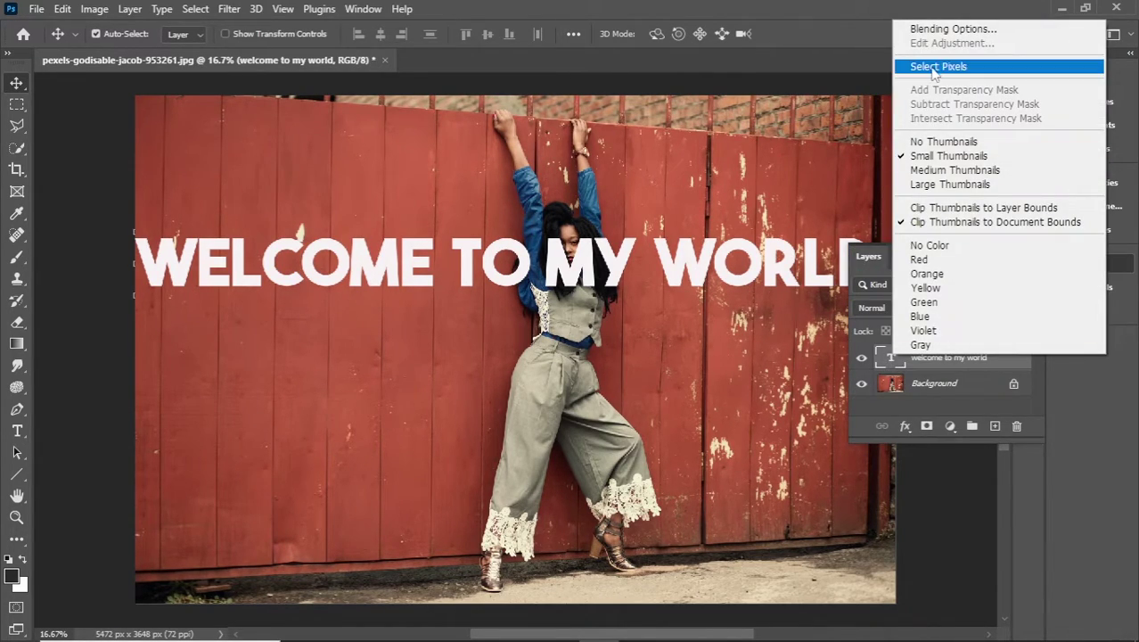
left_click(933, 67)
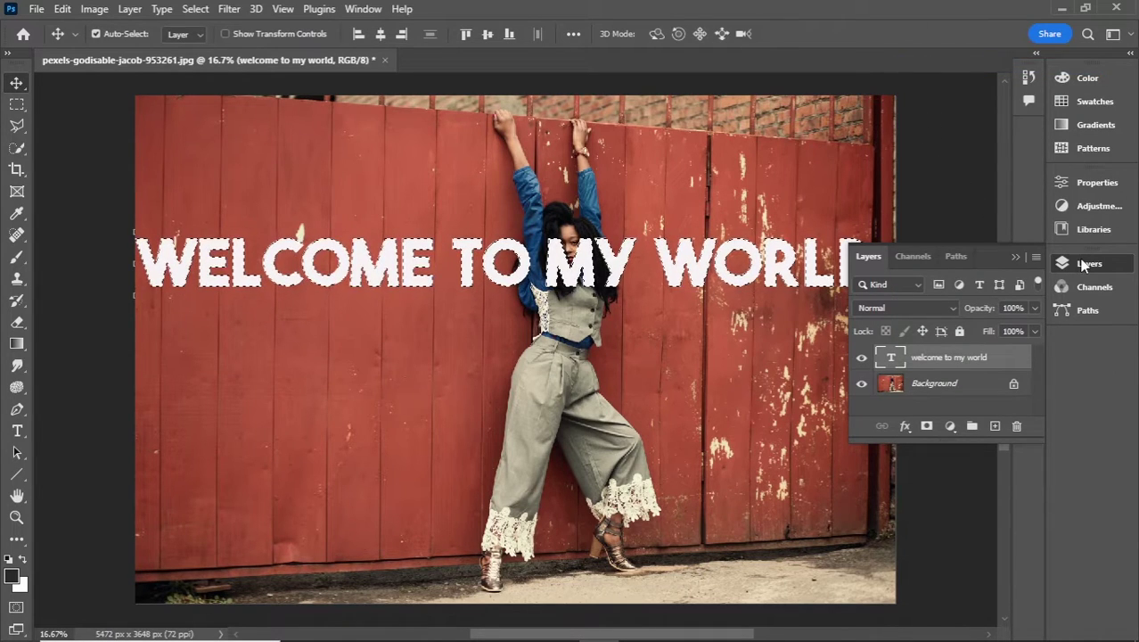
left_click(1084, 264)
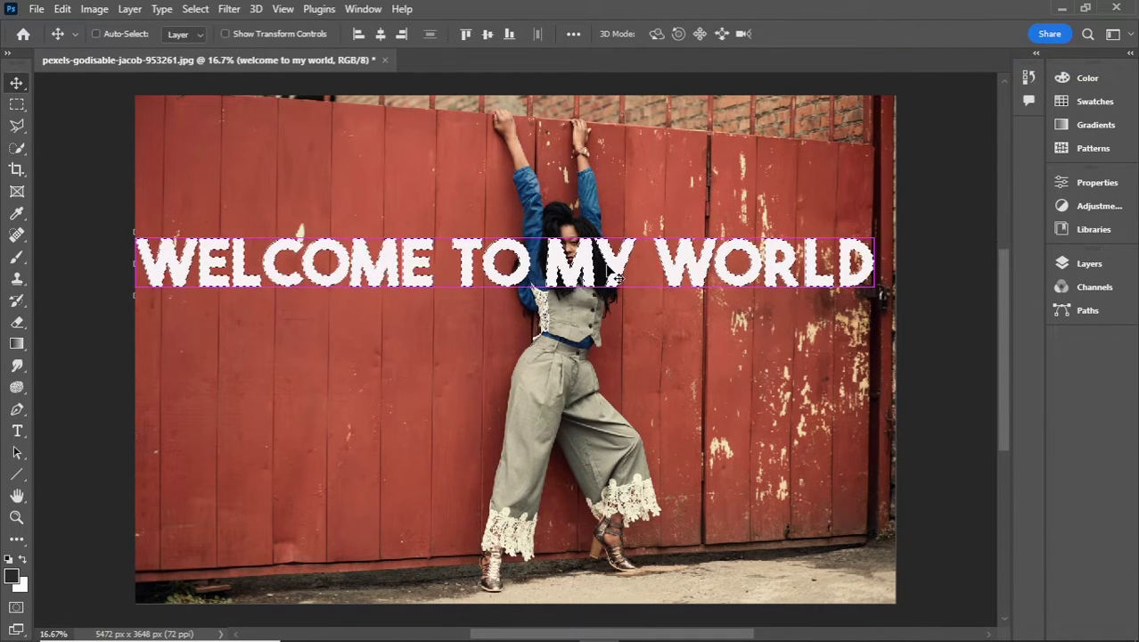
- Hide the WELCOME TO MY WORLD text layer and deselect
left_click(1087, 264)
left_click(862, 358)
left_click(1087, 264)
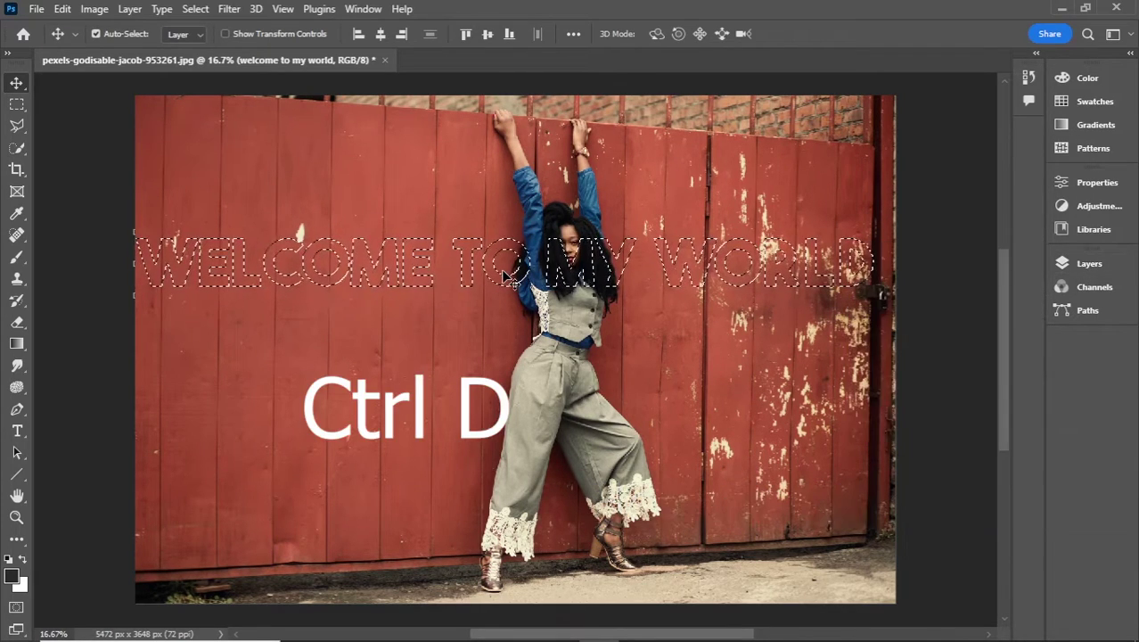
key("ctrl+d")
- Add an empty Layer 1 directly above the Background layer
left_click(1087, 264)
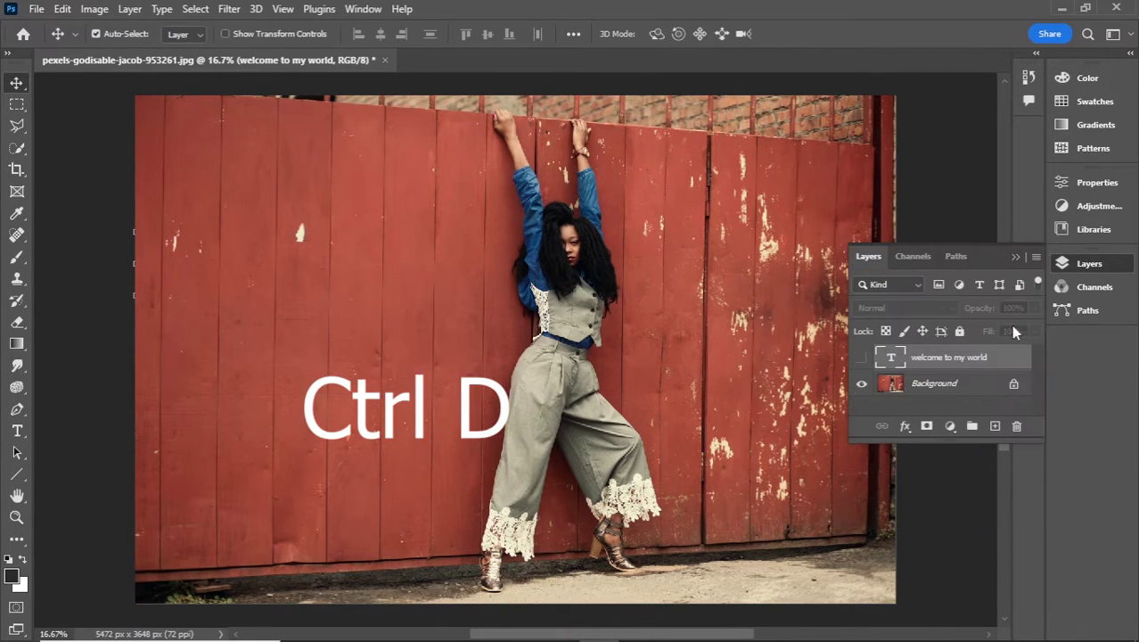
left_click(948, 384)
left_click(995, 425)
left_click(1088, 263)
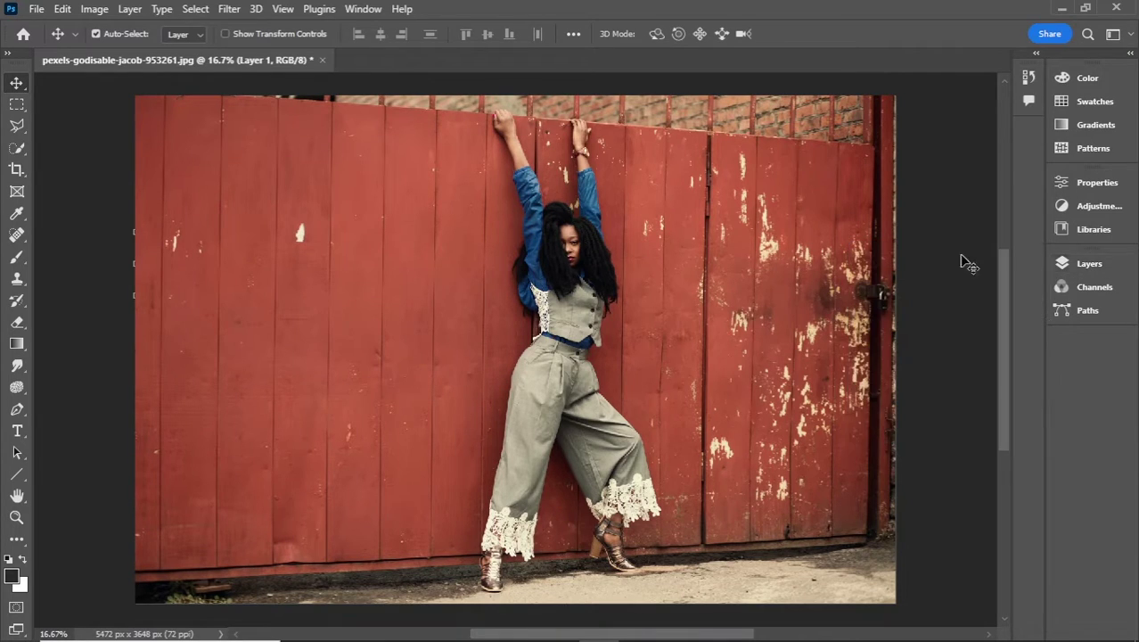
left_click(229, 9)
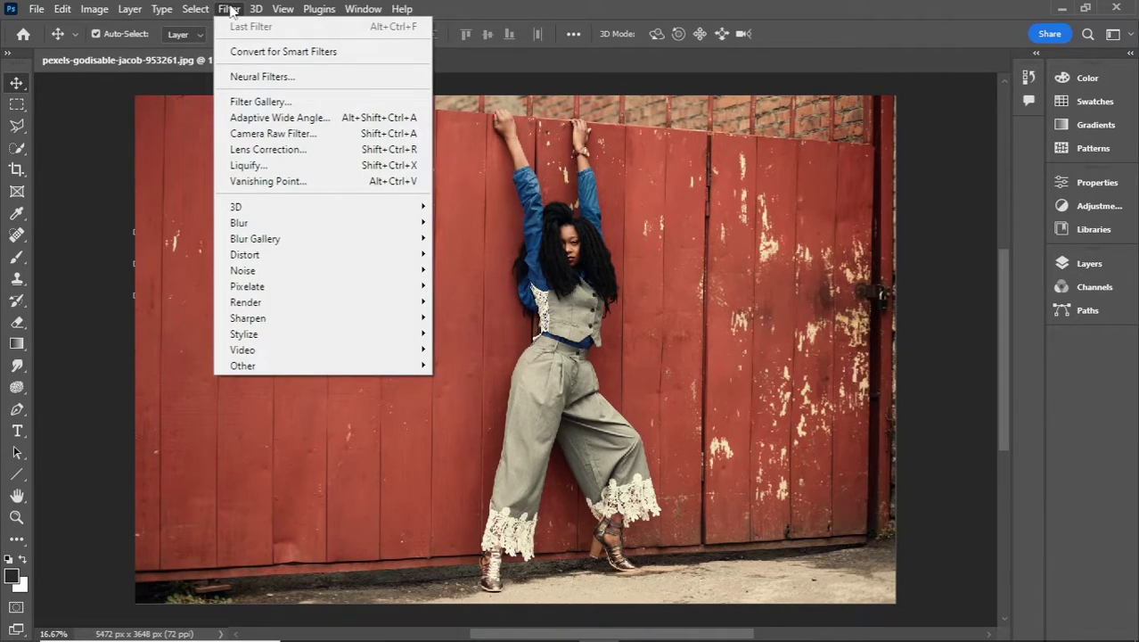
- In Vanishing Point, draw a perspective plane over the fence's four corners
left_click(272, 178)
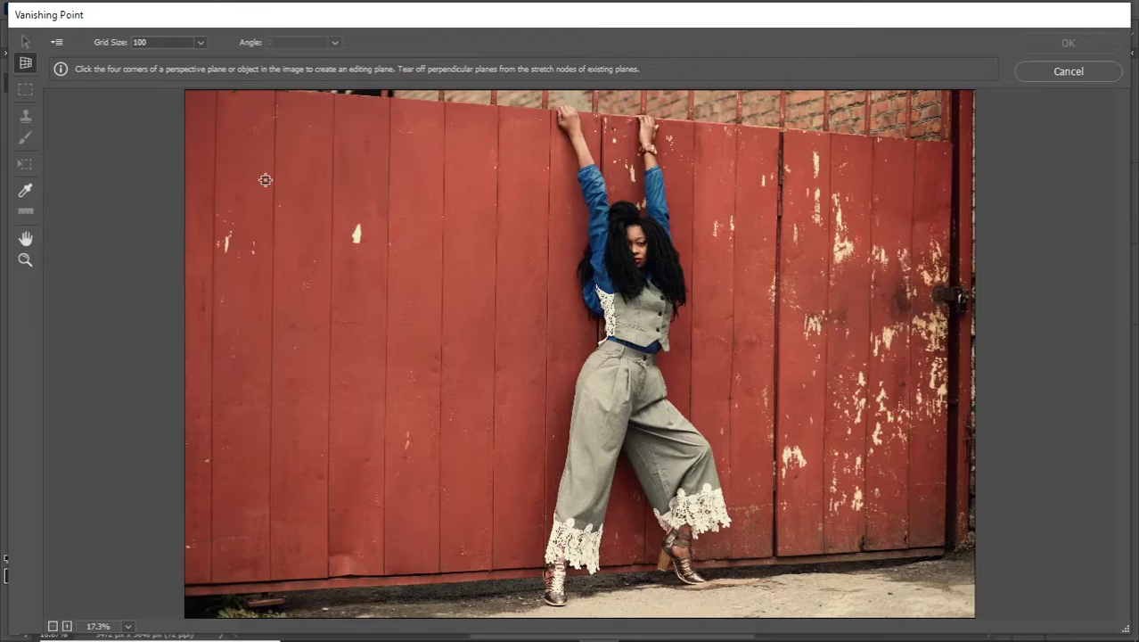
left_click(184, 95)
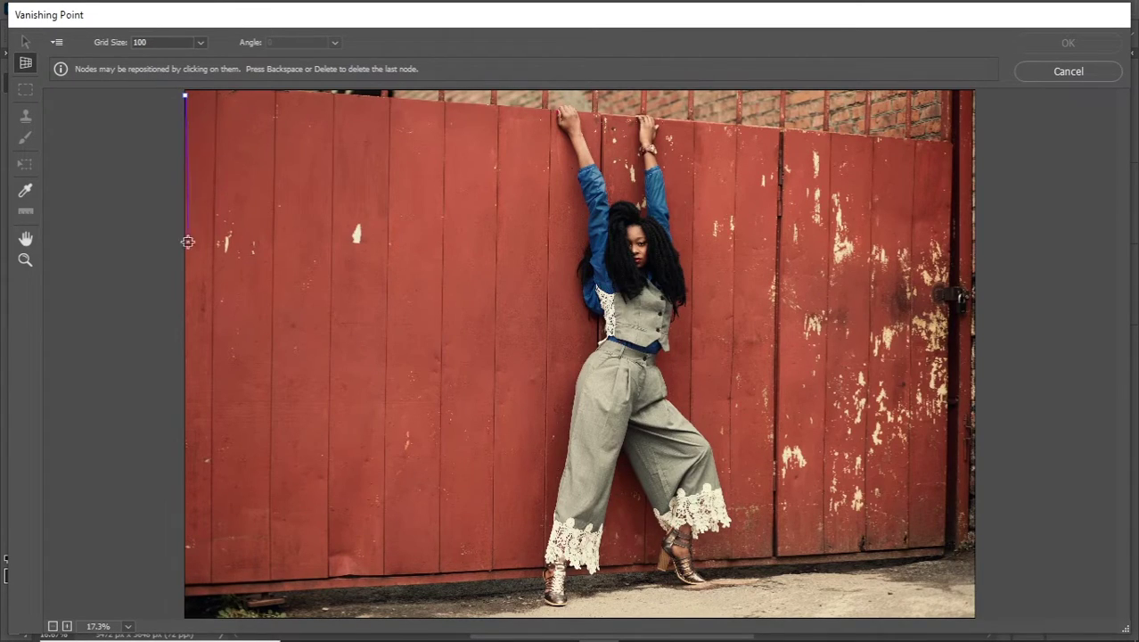
left_click(186, 583)
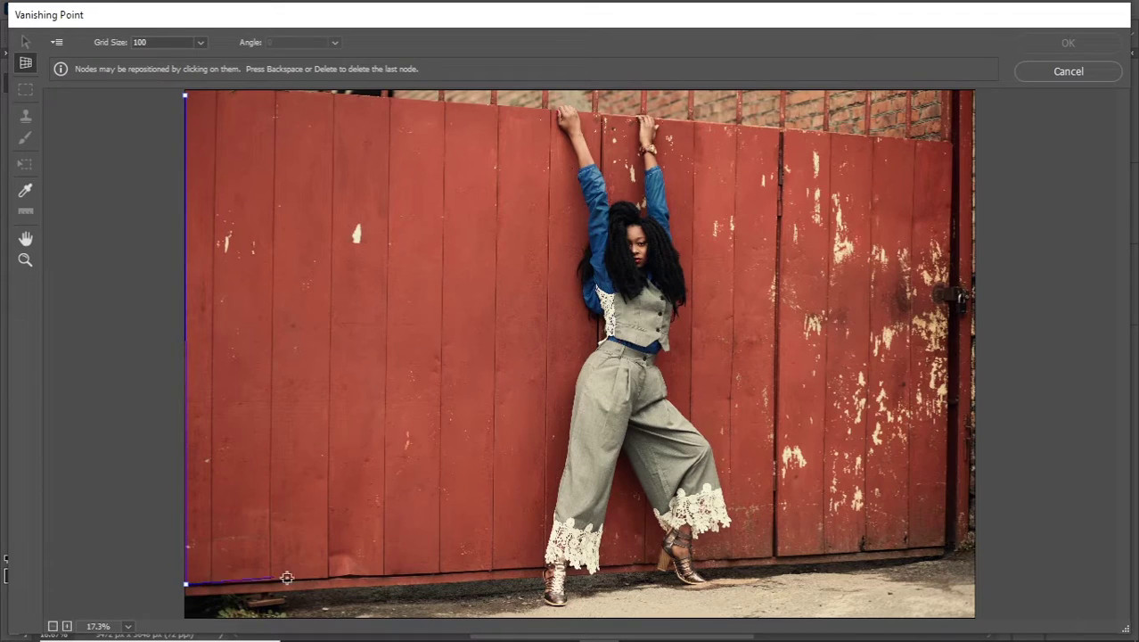
left_click(946, 541)
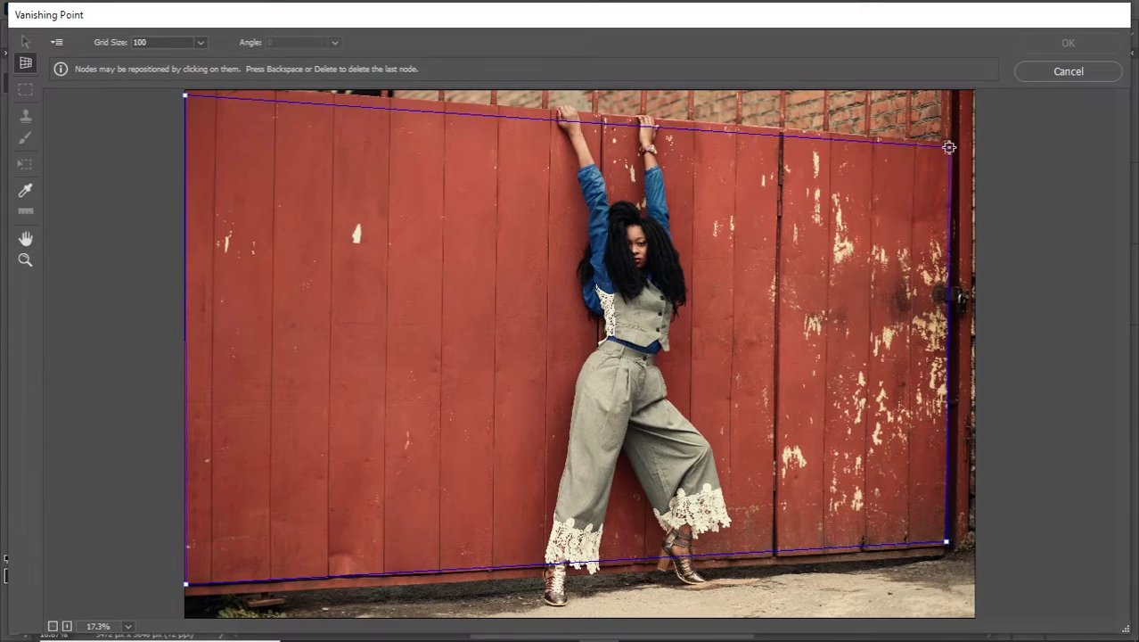
left_click(949, 147)
left_click_drag(949, 147, 951, 159)
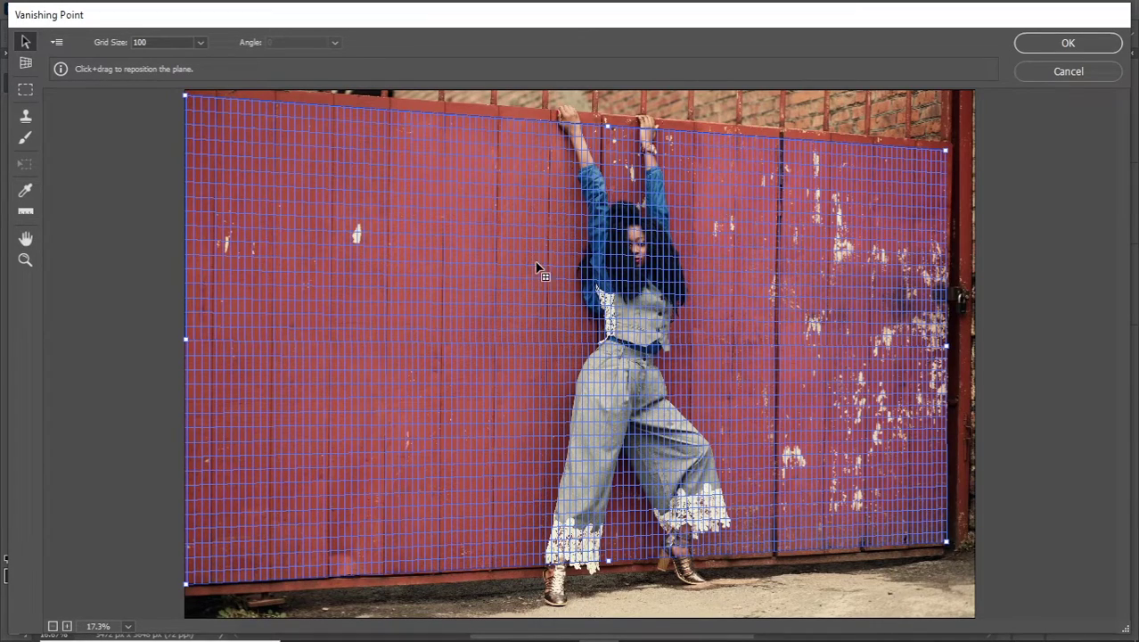
- Paste the lettering and drag it into the fence's perspective plane
key("ctrl+v")
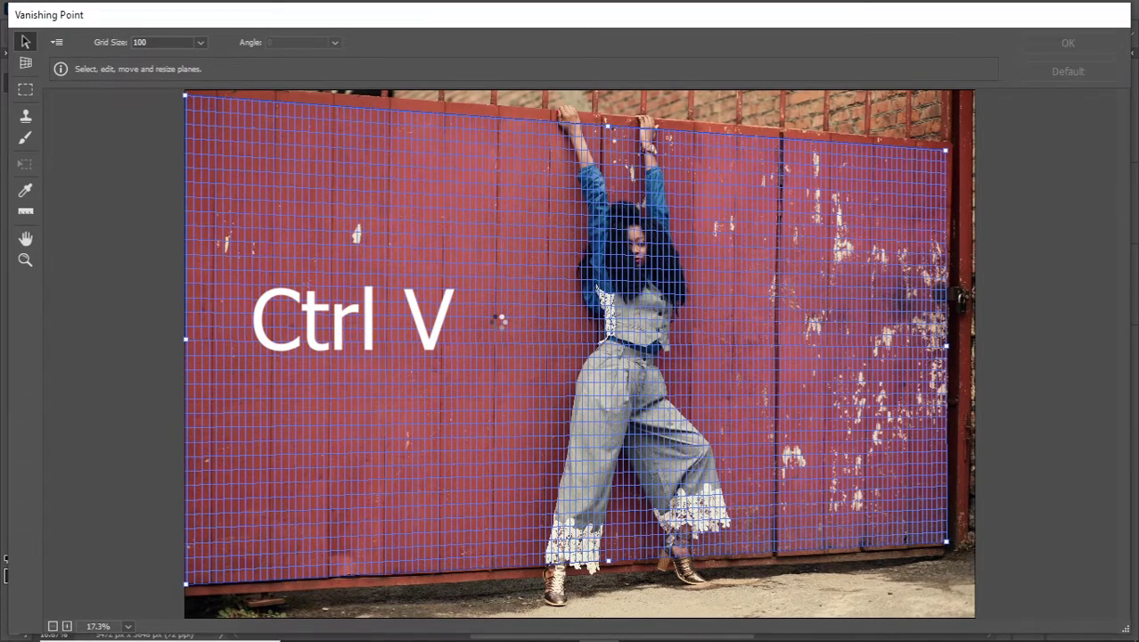
left_click_drag(659, 130, 698, 256)
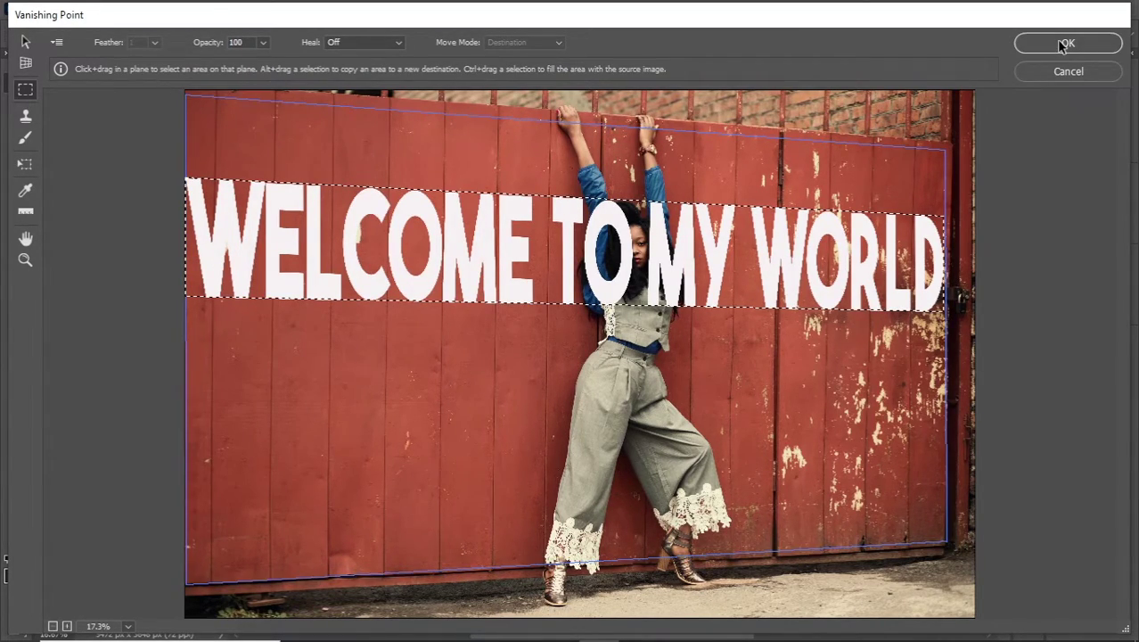
left_click_drag(674, 277, 675, 285)
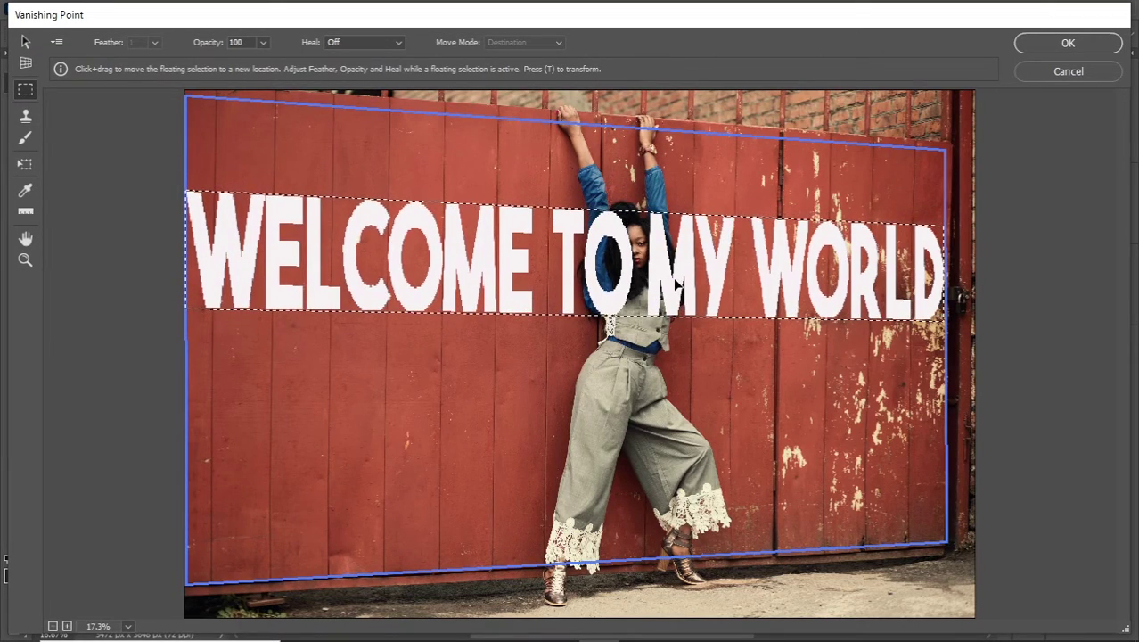
key("Return")
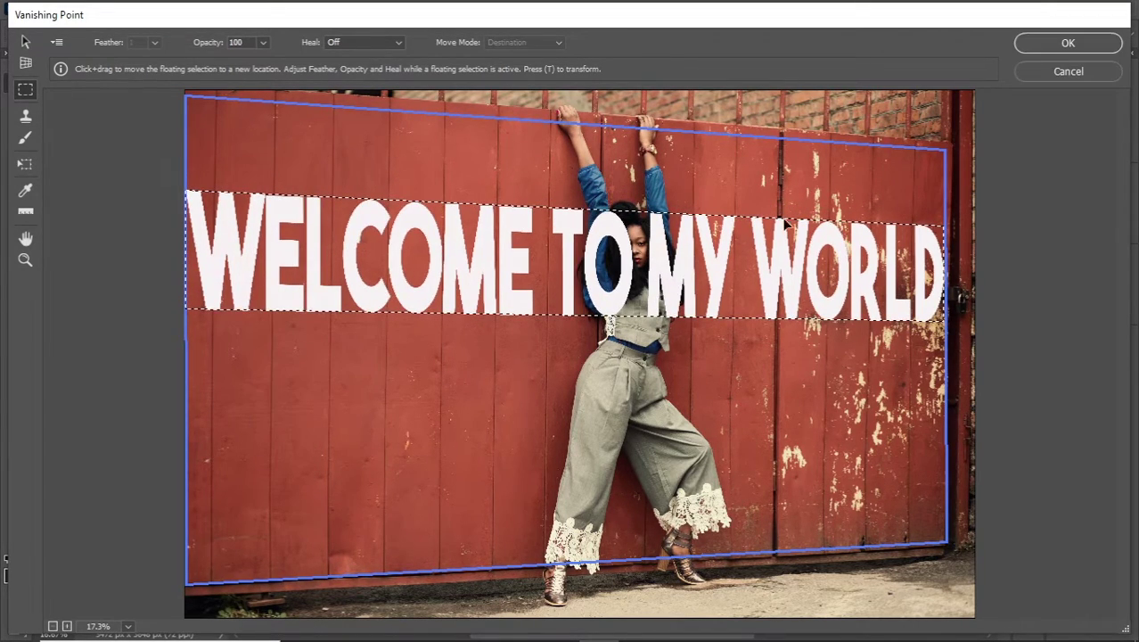
- Apply the perspective lettering and bring up Layer 1's Blending Options
left_click(1064, 44)
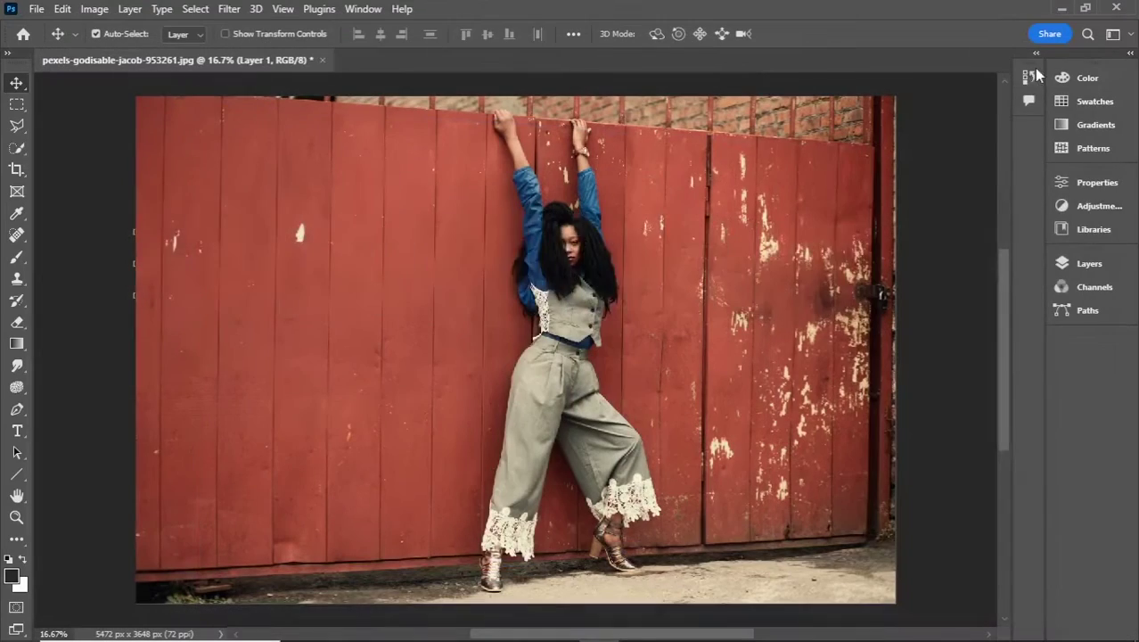
left_click(1084, 265)
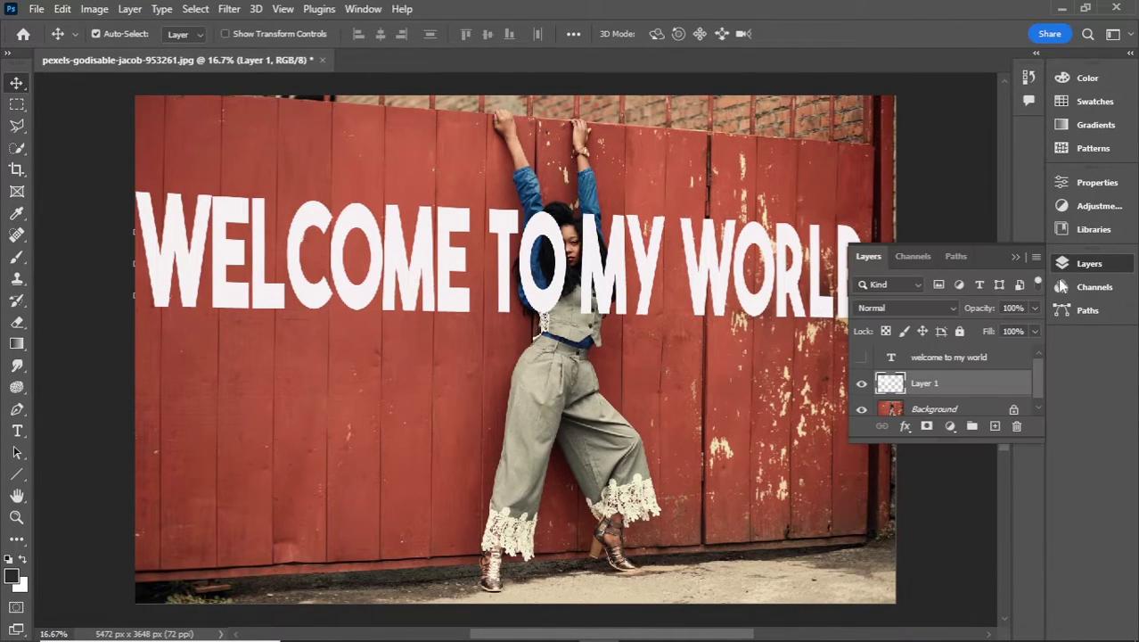
right_click(925, 388)
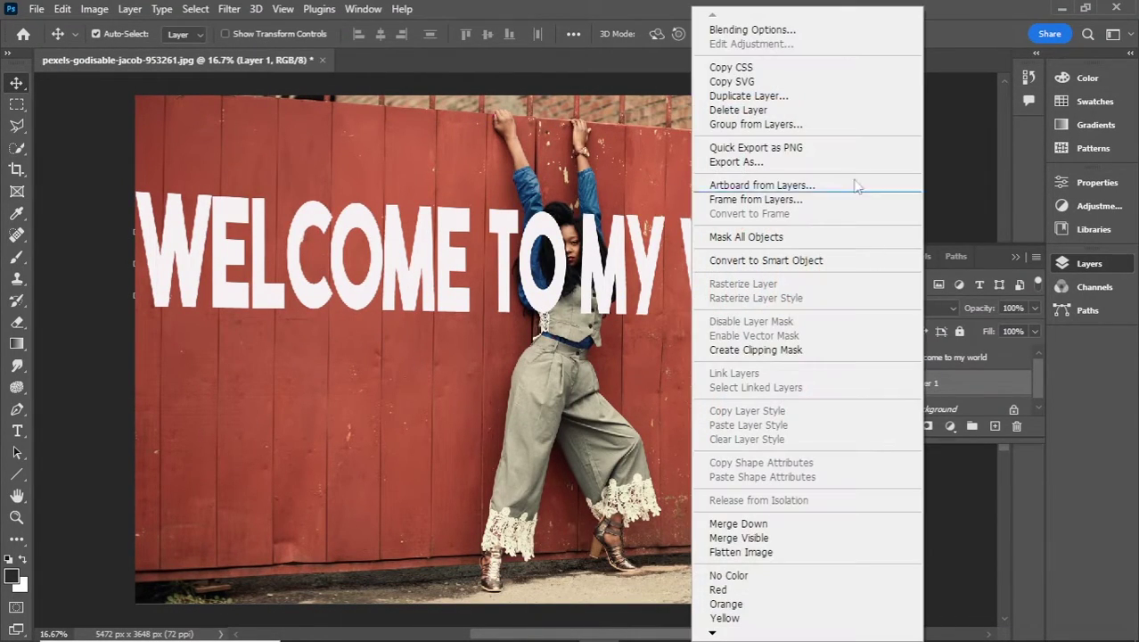
left_click(794, 32)
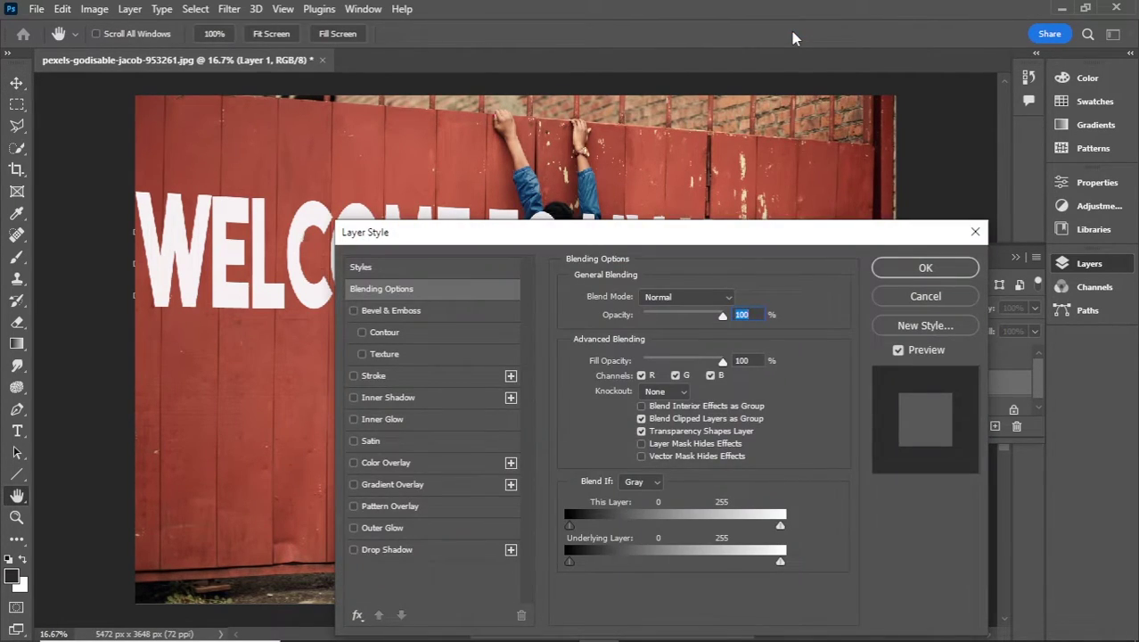
left_click_drag(765, 242, 834, 311)
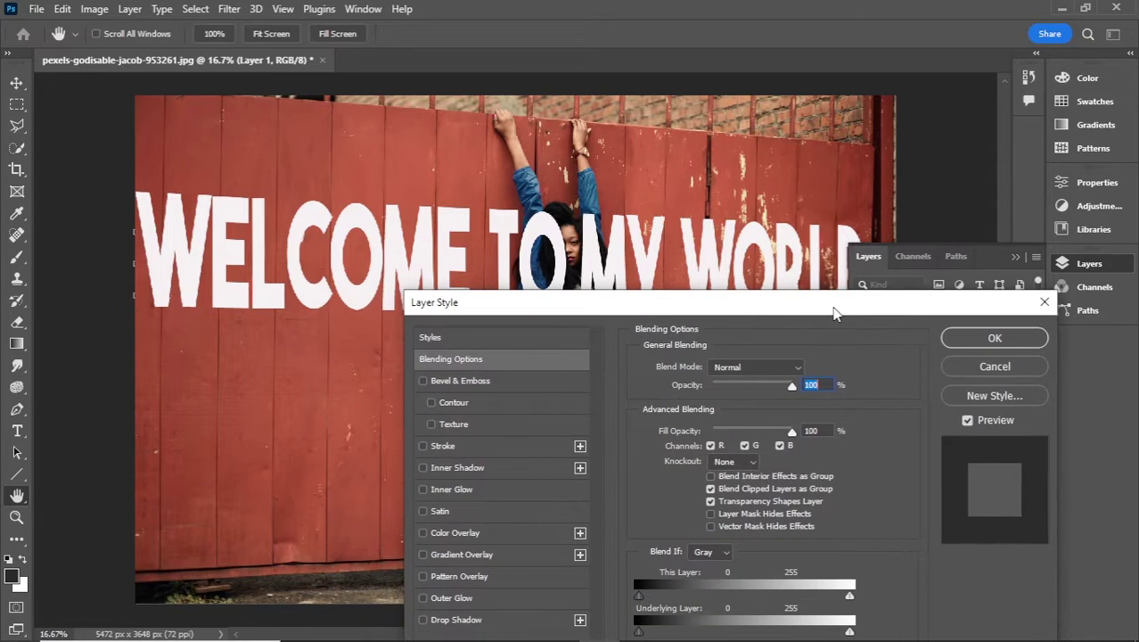
- Split the Underlying Layer black slider to 102 so the wood shows through
left_click(1085, 265)
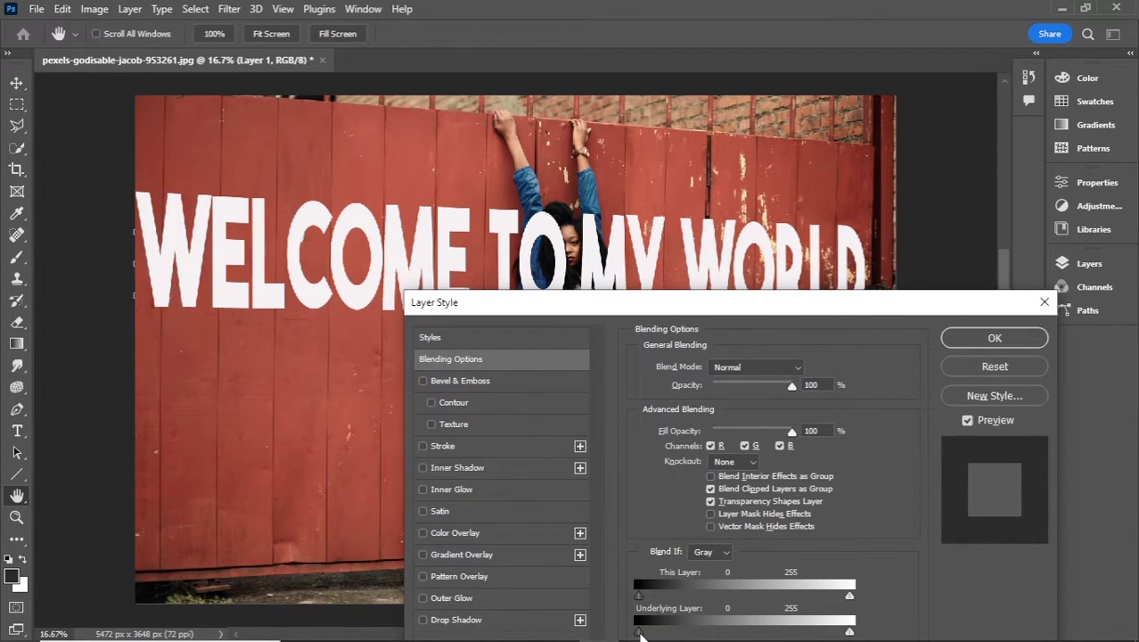
left_click_drag(644, 633, 729, 633)
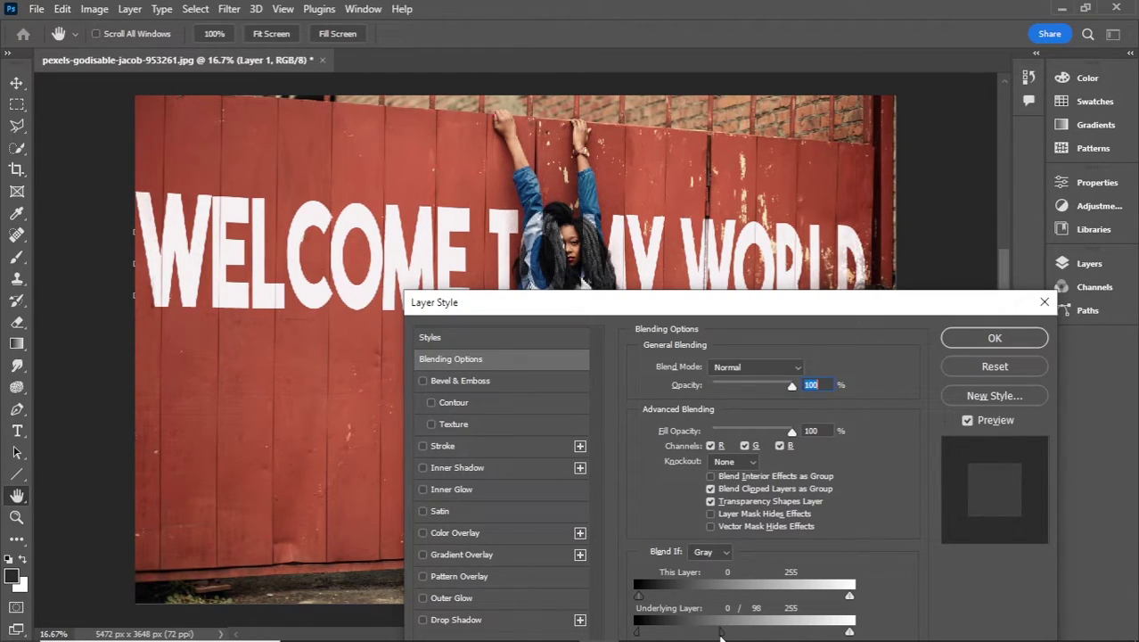
mouse_move(721, 633)
left_mouse_down()
mouse_move(744, 634)
mouse_move(726, 634)
left_mouse_up()
left_click(991, 338)
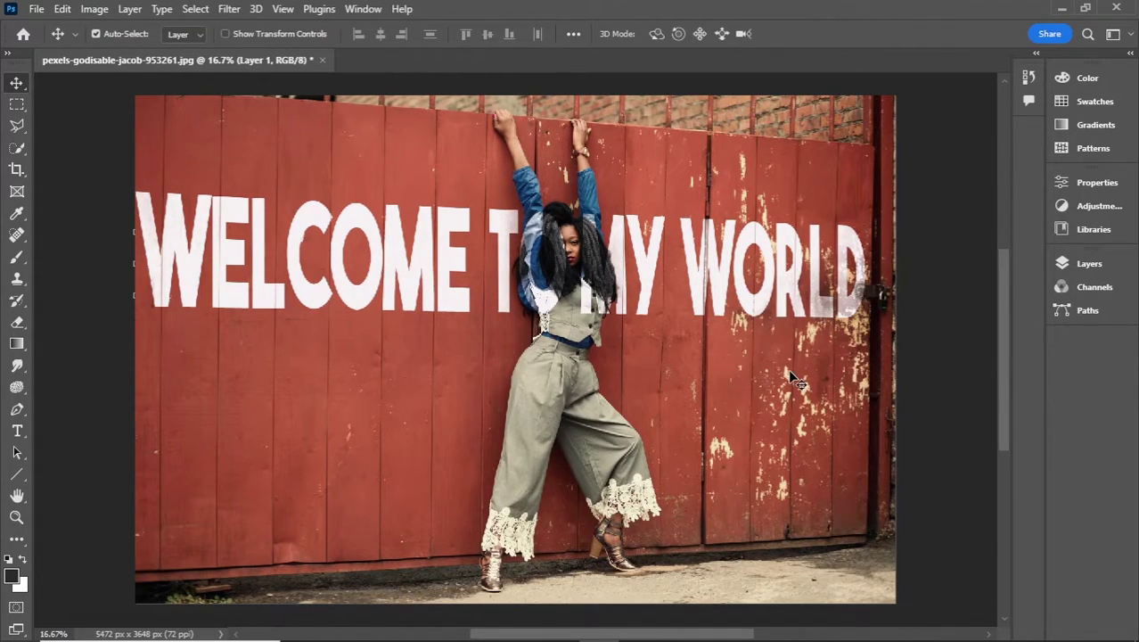
- Add a layer mask to Layer 1
left_click(1089, 266)
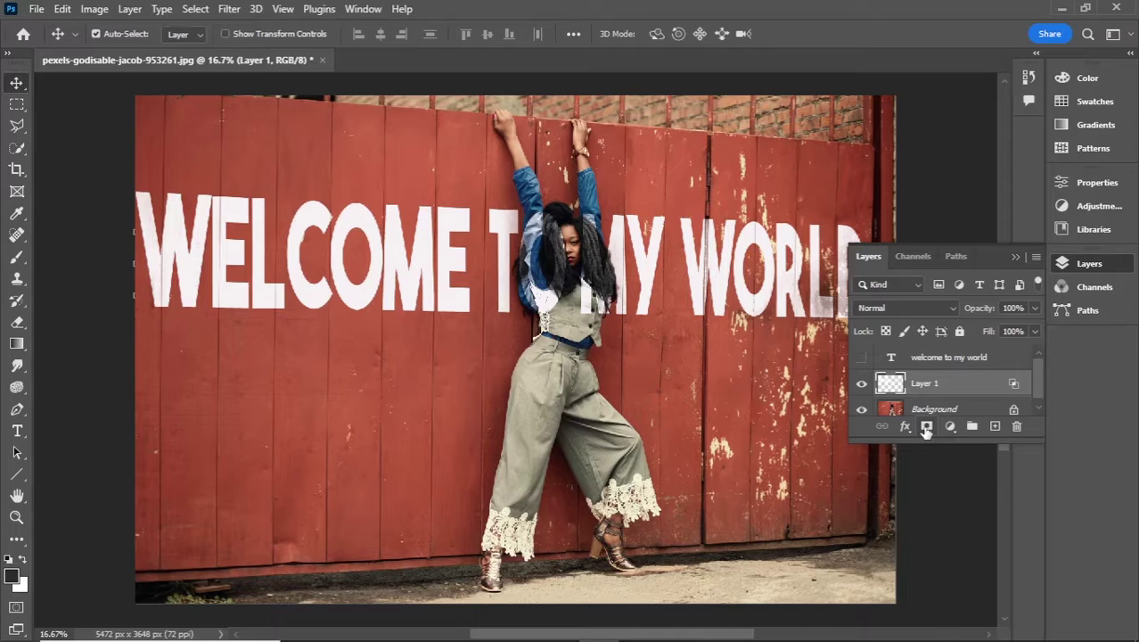
left_click(926, 429)
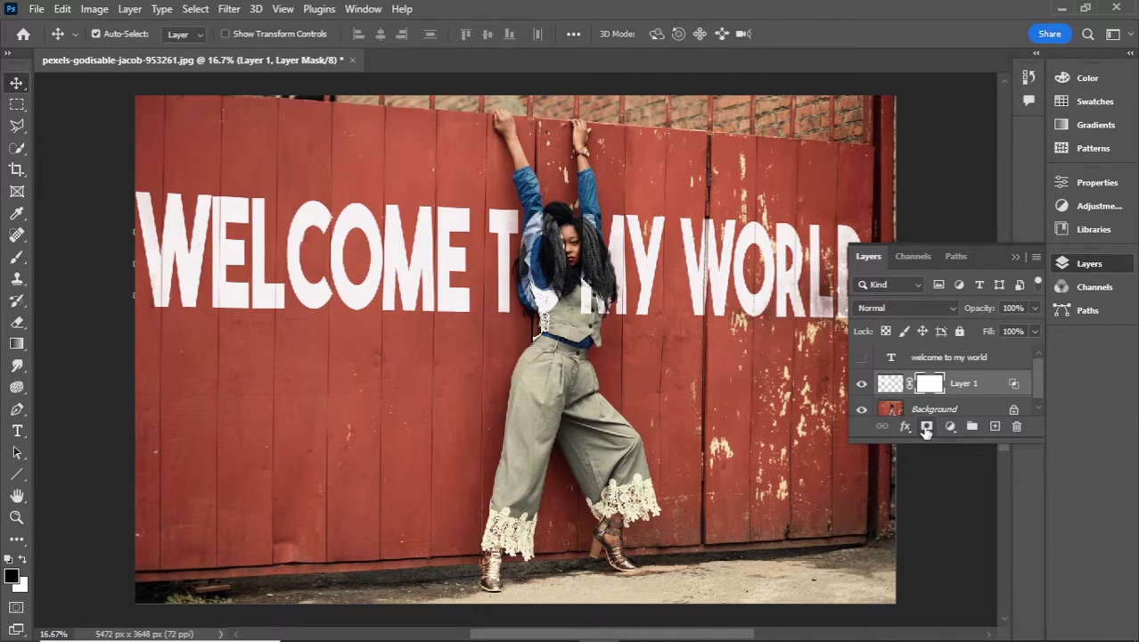
left_click(1088, 264)
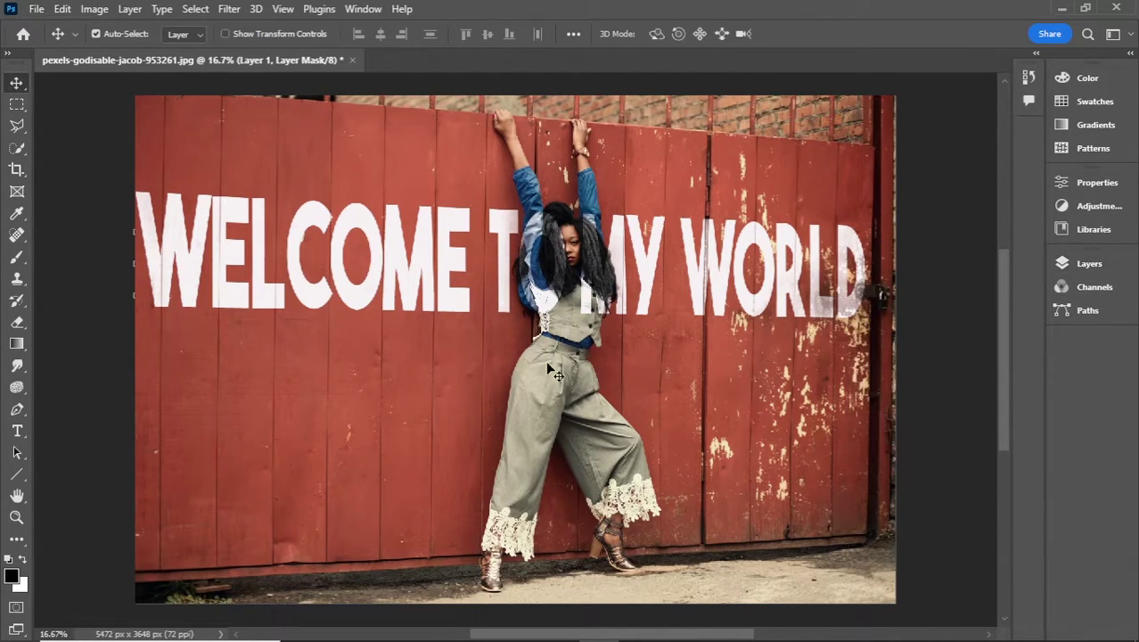
- Select the Brush tool and set it to 45 px with 0% hardness
left_click(16, 258)
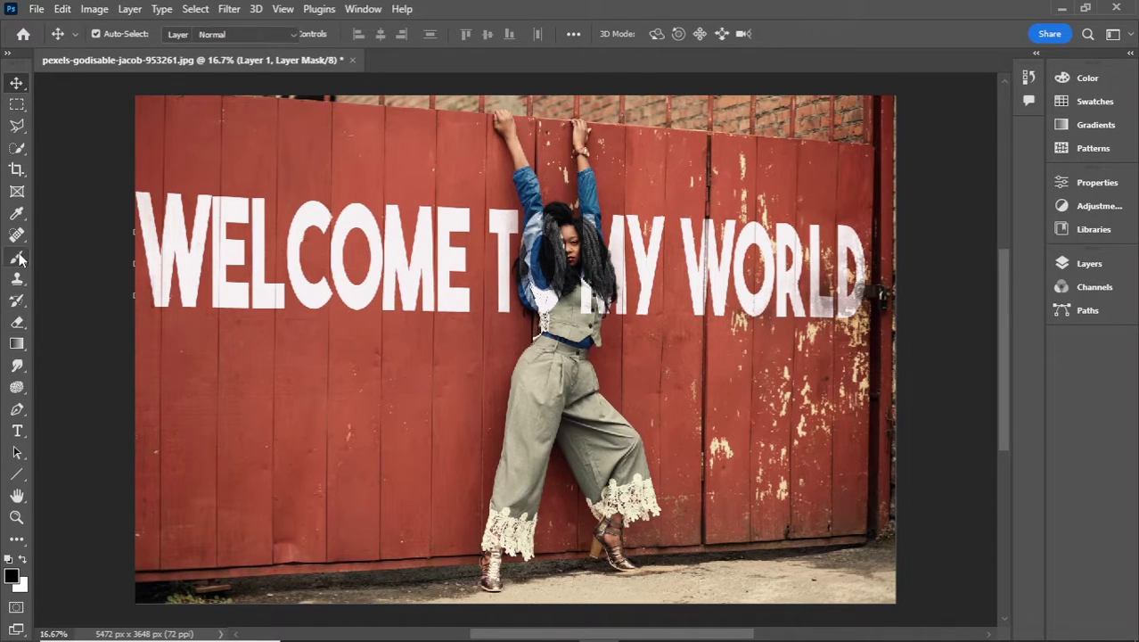
right_click(577, 255)
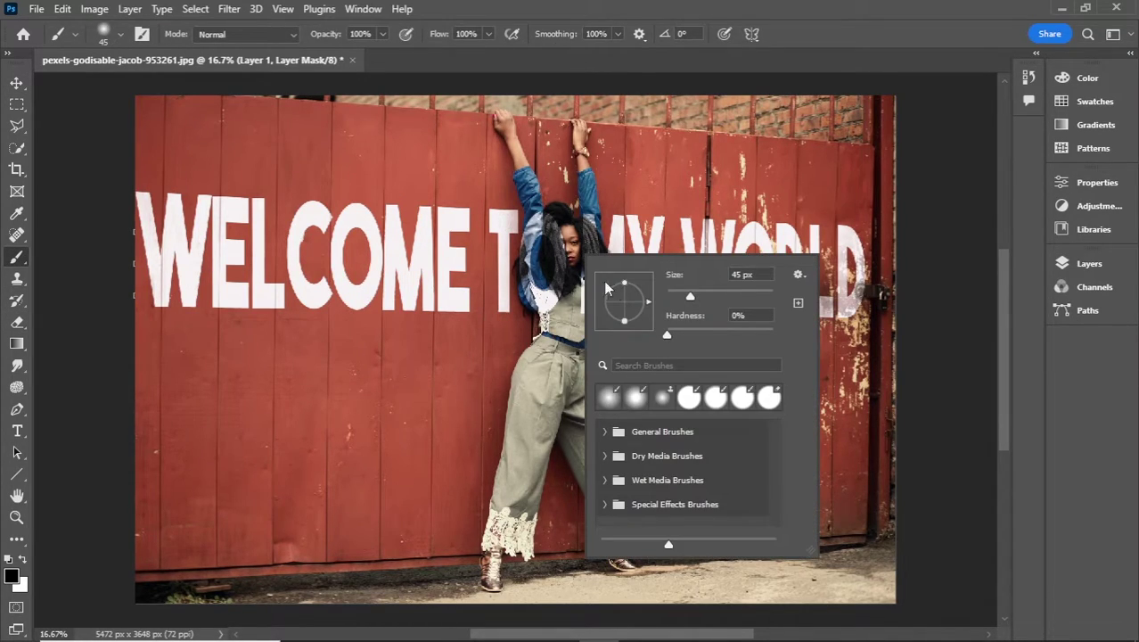
key("Escape")
scroll(541, 306, "up", 2)
scroll(541, 305, "up", 2)
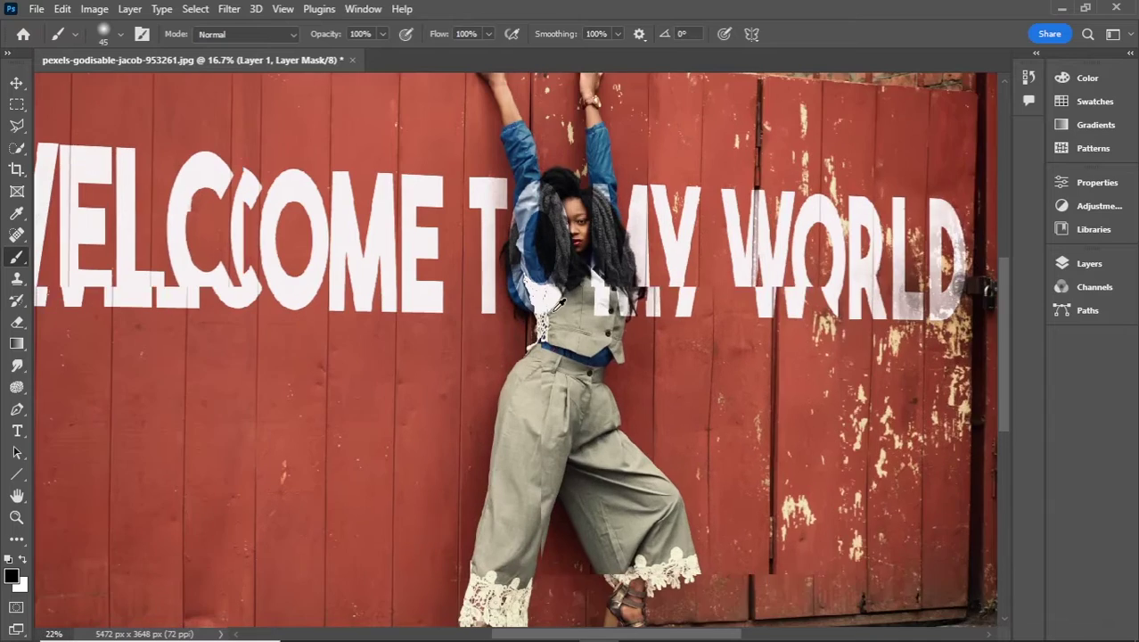
scroll(541, 306, "up", 2)
scroll(525, 294, "up", 2)
scroll(527, 290, "up", 2)
scroll(533, 285, "up", 2)
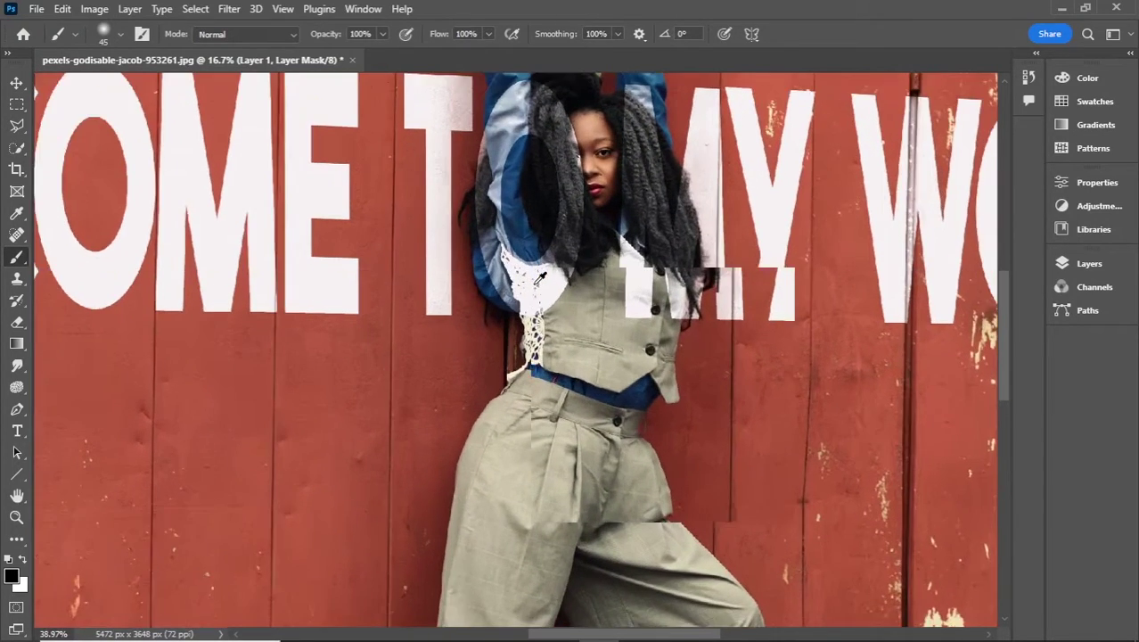
scroll(539, 278, "up", 2)
scroll(543, 281, "up", 1)
scroll(553, 283, "up", 1)
scroll(562, 286, "up", 1)
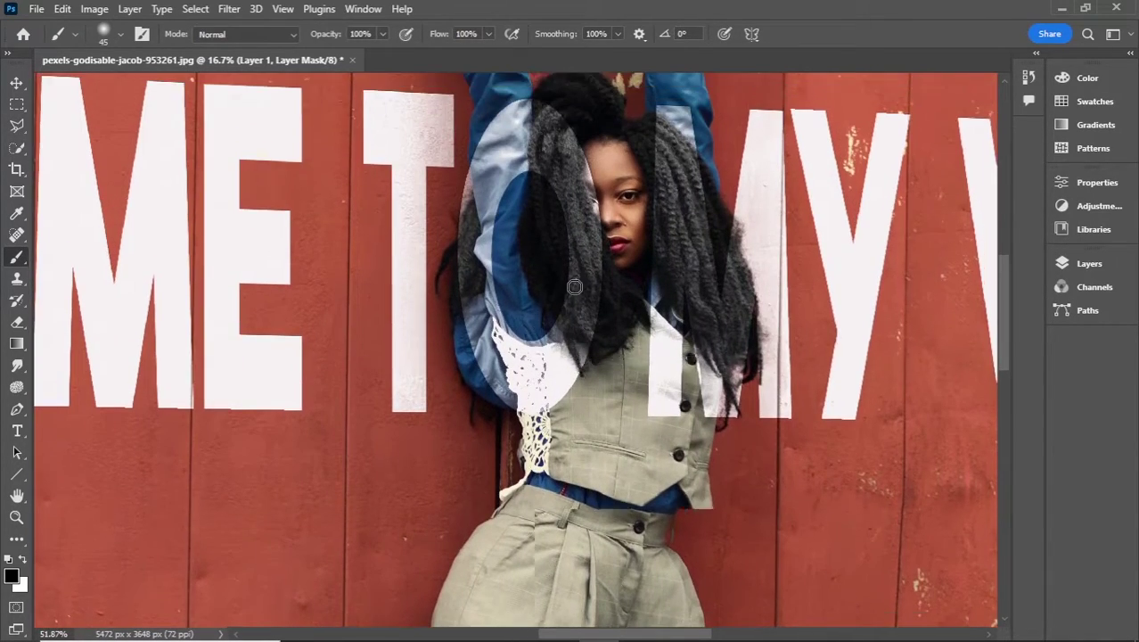
scroll(571, 290, "up", 1)
scroll(575, 294, "up", 2)
scroll(575, 356, "up", 2)
scroll(575, 383, "up", 1)
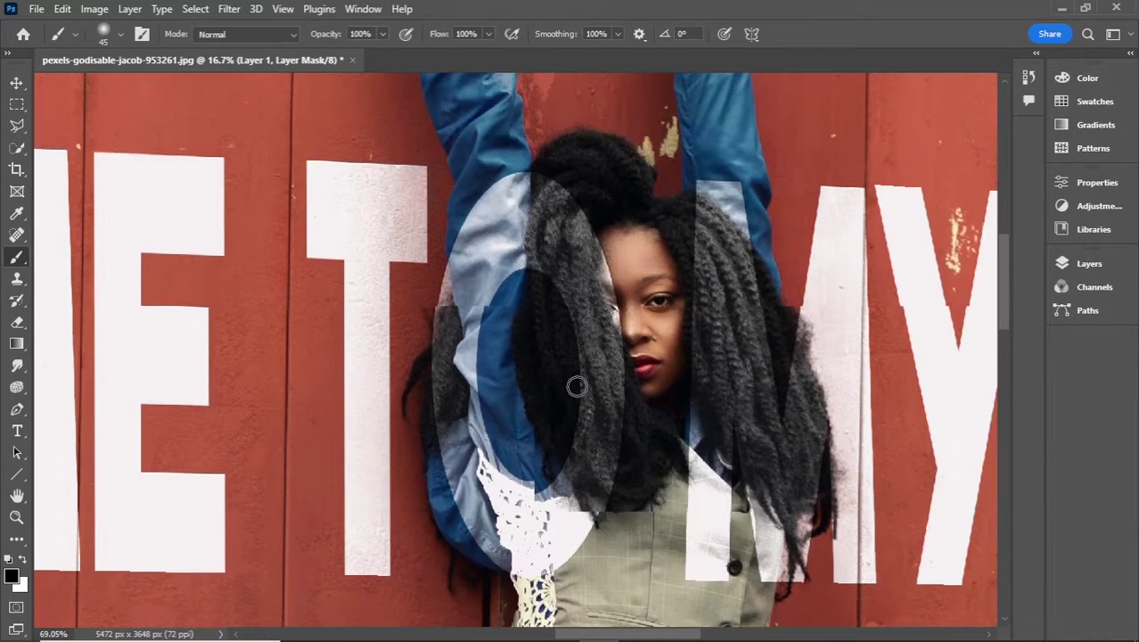
scroll(577, 385, "up", 1)
scroll(577, 385, "down", 1)
- Mask out the letters over the hair beside and left of the face, using a 100 px brush
mouse_move(587, 337)
left_mouse_down()
mouse_move(599, 321)
mouse_move(615, 339)
mouse_move(615, 304)
mouse_move(603, 299)
mouse_move(618, 443)
mouse_move(603, 376)
mouse_move(602, 433)
mouse_move(605, 442)
mouse_move(600, 361)
mouse_move(609, 428)
left_mouse_up()
key("]")
key("]")
key("]")
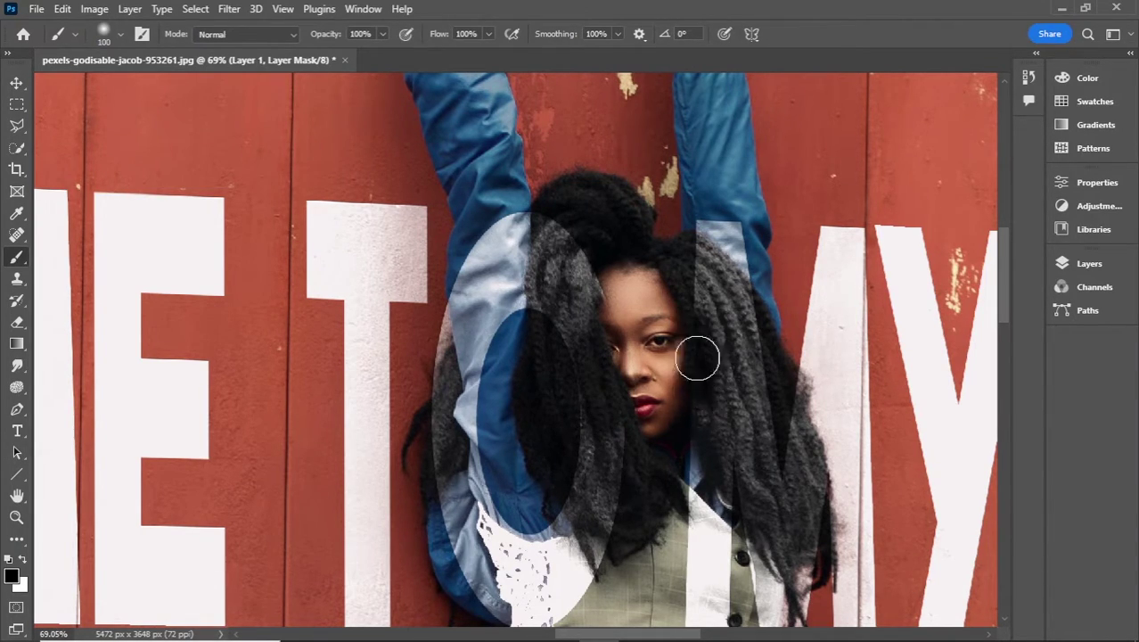
mouse_move(595, 375)
left_mouse_down()
mouse_move(580, 267)
mouse_move(572, 315)
left_mouse_up()
mouse_move(520, 271)
left_mouse_down()
mouse_move(534, 293)
mouse_move(516, 316)
mouse_move(554, 247)
mouse_move(572, 315)
mouse_move(590, 286)
mouse_move(585, 439)
left_mouse_up()
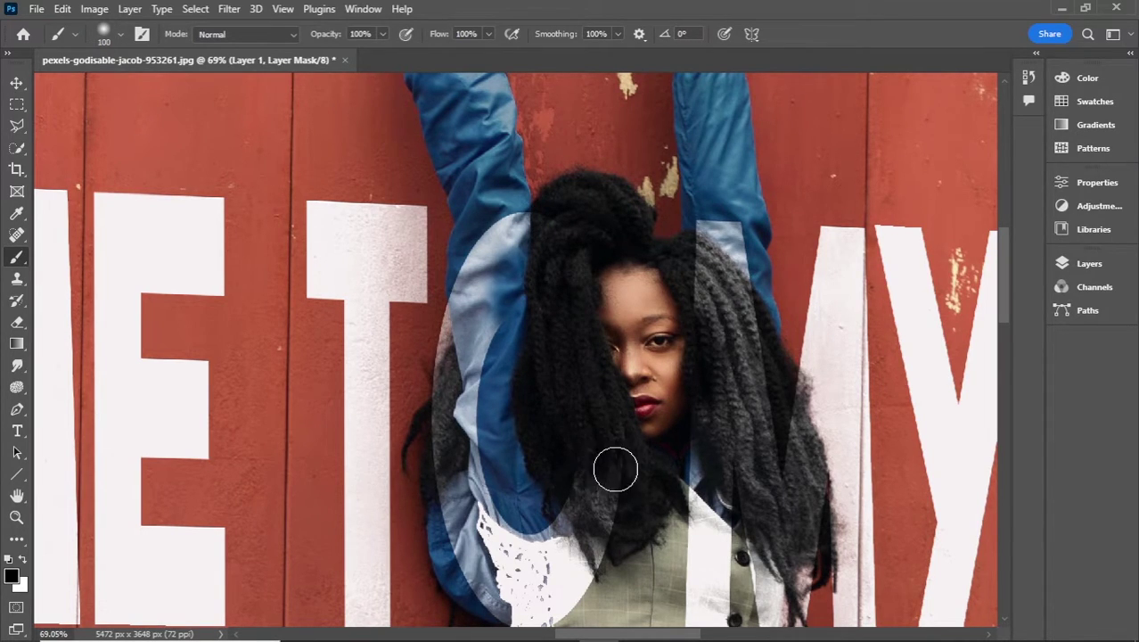
scroll(602, 466, "down", 3)
- Mask the letters over the lace, vest, top of the head and hair right of the face
mouse_move(571, 463)
left_mouse_down()
mouse_move(575, 390)
mouse_move(605, 389)
mouse_move(587, 420)
mouse_move(590, 372)
mouse_move(572, 450)
left_mouse_up()
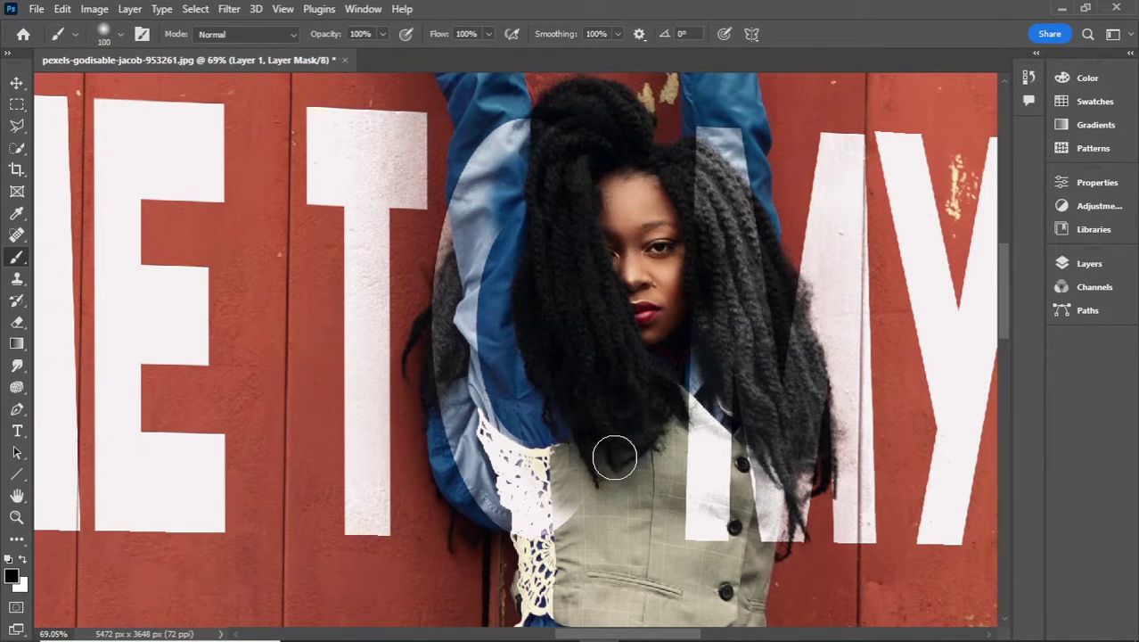
left_click_drag(704, 406, 690, 312)
mouse_move(697, 185)
left_mouse_down()
mouse_move(691, 173)
mouse_move(710, 148)
mouse_move(732, 165)
mouse_move(730, 203)
mouse_move(749, 200)
left_mouse_up()
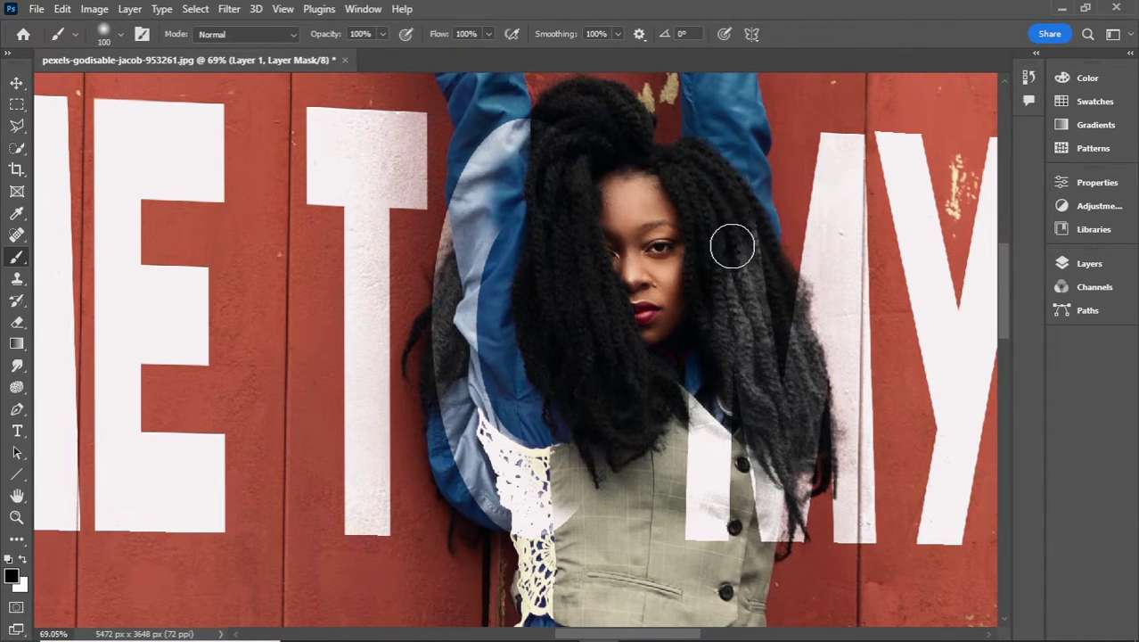
mouse_move(733, 245)
left_mouse_down()
mouse_move(722, 307)
mouse_move(740, 321)
mouse_move(695, 481)
mouse_move(690, 446)
mouse_move(711, 524)
mouse_move(700, 521)
mouse_move(718, 512)
mouse_move(724, 454)
mouse_move(682, 432)
mouse_move(635, 464)
mouse_move(559, 473)
mouse_move(551, 517)
mouse_move(499, 441)
mouse_move(476, 355)
mouse_move(485, 153)
mouse_move(501, 119)
mouse_move(518, 132)
mouse_move(497, 189)
mouse_move(473, 205)
mouse_move(493, 143)
mouse_move(512, 160)
mouse_move(506, 217)
mouse_move(486, 259)
mouse_move(476, 226)
mouse_move(498, 226)
mouse_move(469, 335)
mouse_move(473, 410)
mouse_move(457, 419)
mouse_move(466, 463)
mouse_move(504, 521)
mouse_move(508, 476)
mouse_move(457, 399)
mouse_move(457, 413)
left_mouse_up()
- Refine the mask along the hair edges with 60-70 px brushes, then fit the image on screen
key("bracketleft")
key("bracketleft")
key("bracketleft")
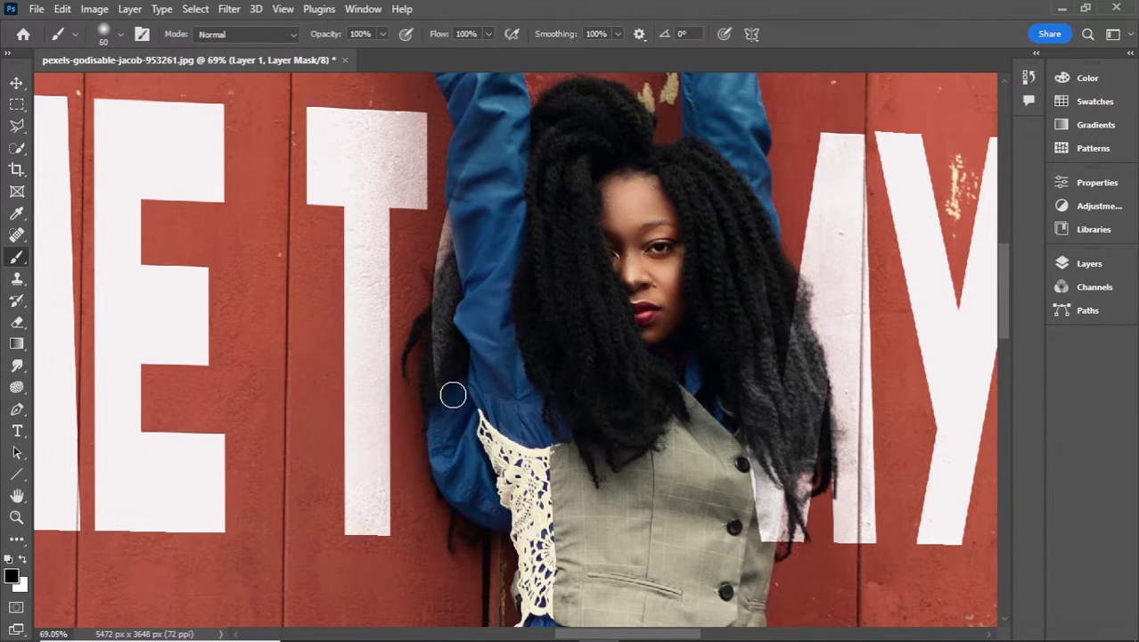
mouse_move(460, 276)
left_mouse_down()
mouse_move(440, 348)
mouse_move(445, 381)
mouse_move(447, 340)
left_mouse_up()
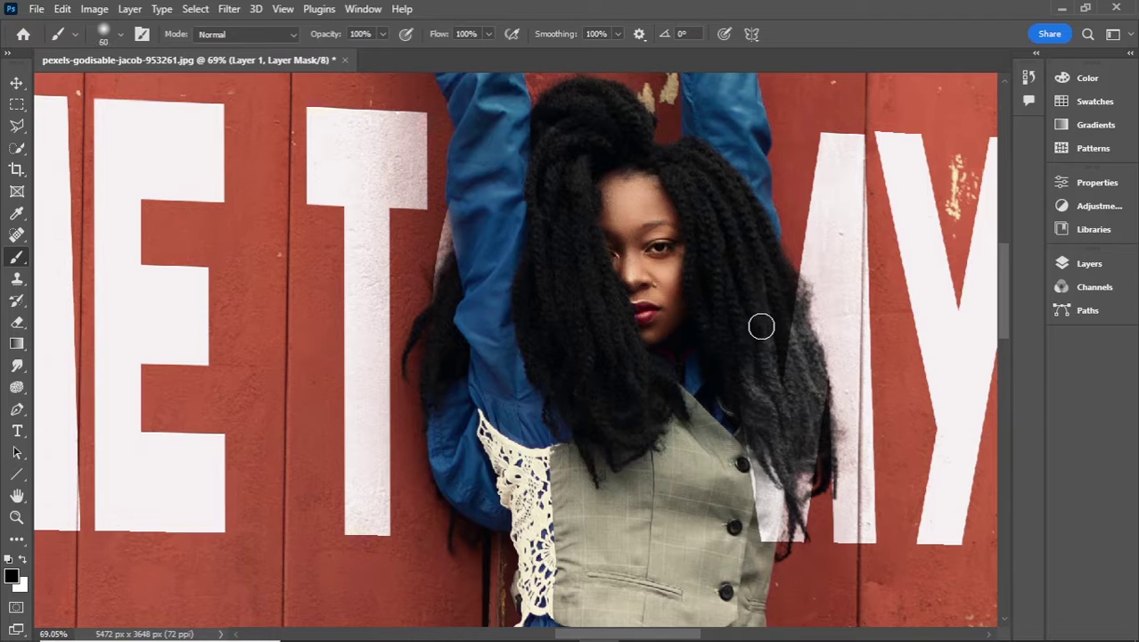
key("bracketright")
key("bracketright")
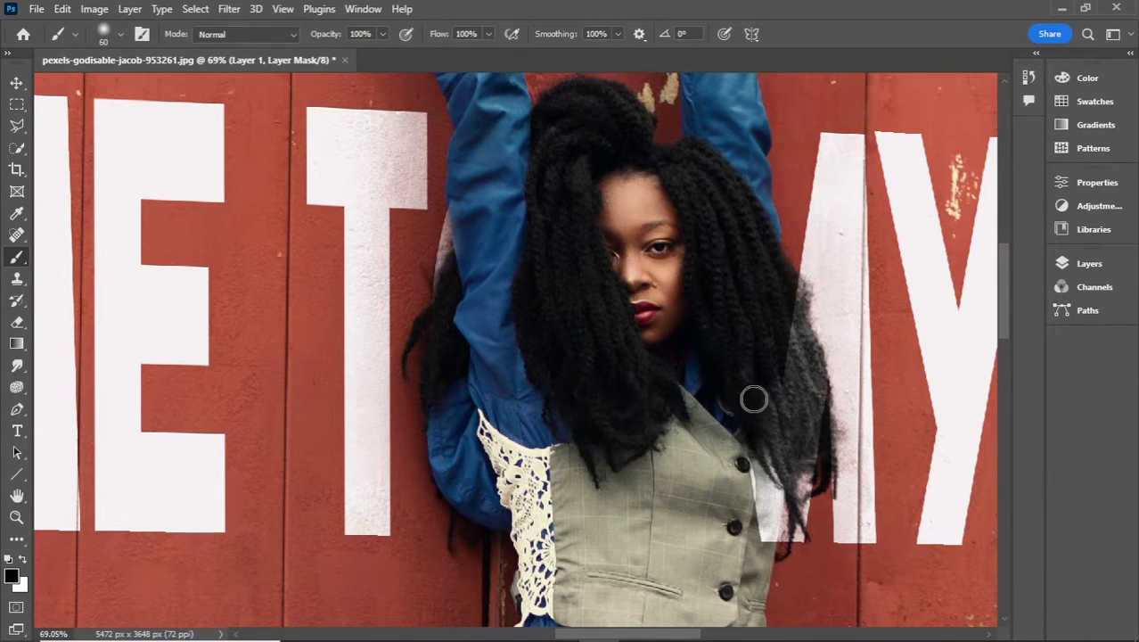
mouse_move(790, 338)
left_mouse_down()
mouse_move(757, 541)
mouse_move(796, 414)
mouse_move(786, 318)
mouse_move(803, 386)
mouse_move(766, 394)
mouse_move(750, 381)
mouse_move(770, 326)
mouse_move(734, 309)
left_mouse_up()
left_click_drag(777, 431, 771, 519)
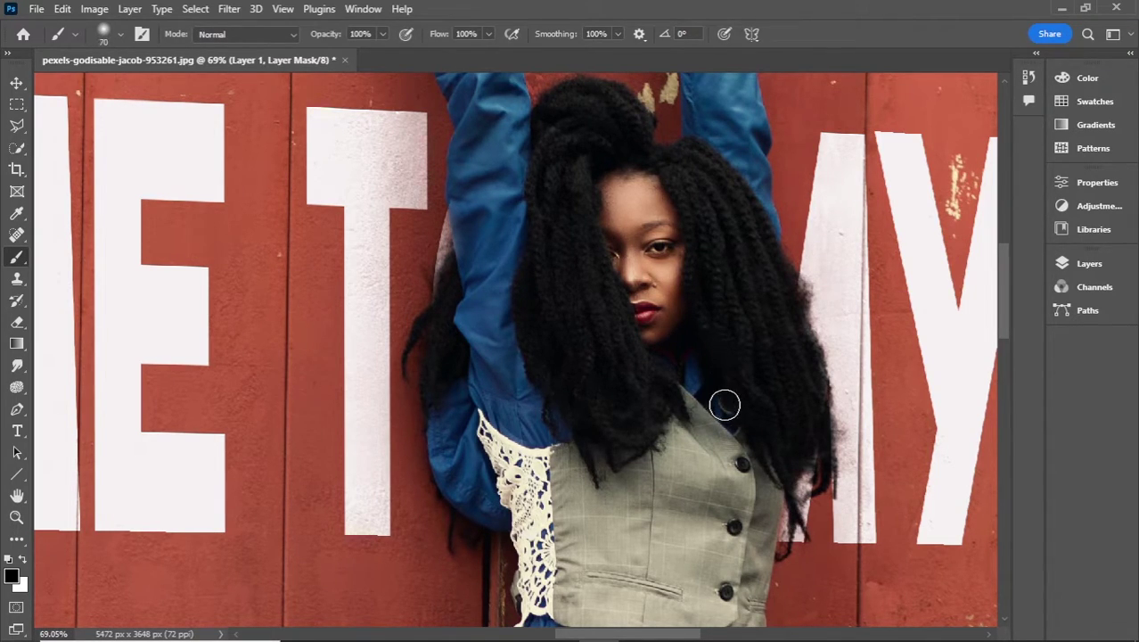
key("bracketright")
key("bracketright")
key("bracketright")
key("ctrl+0")
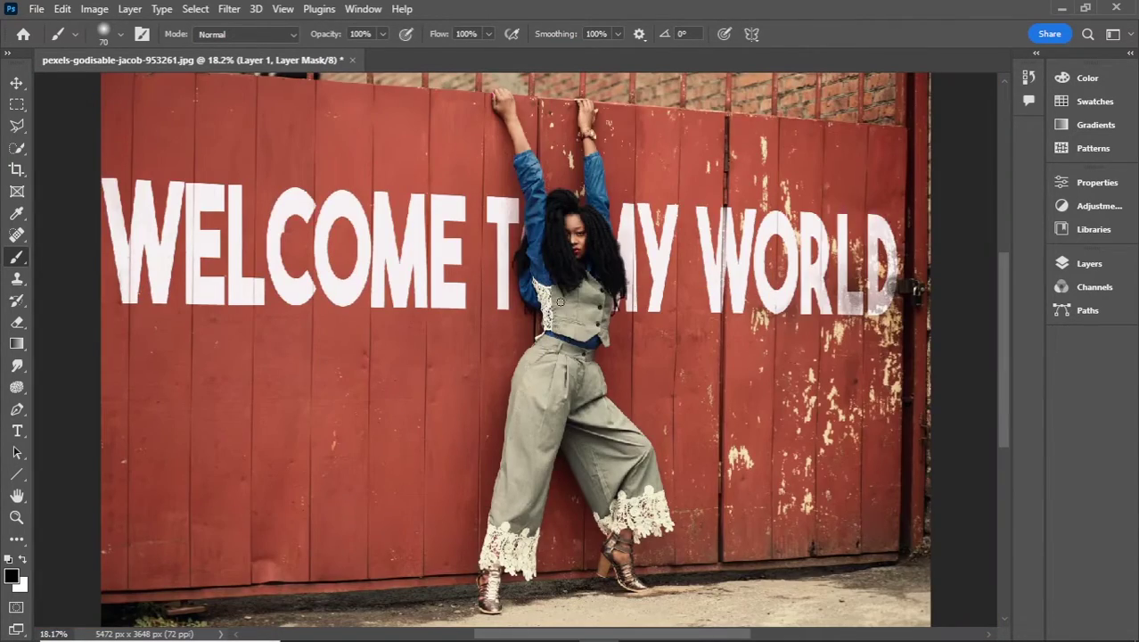
- Toggle Layer 1 off and on to compare the bare fence with the masked lettering
left_click(1079, 263)
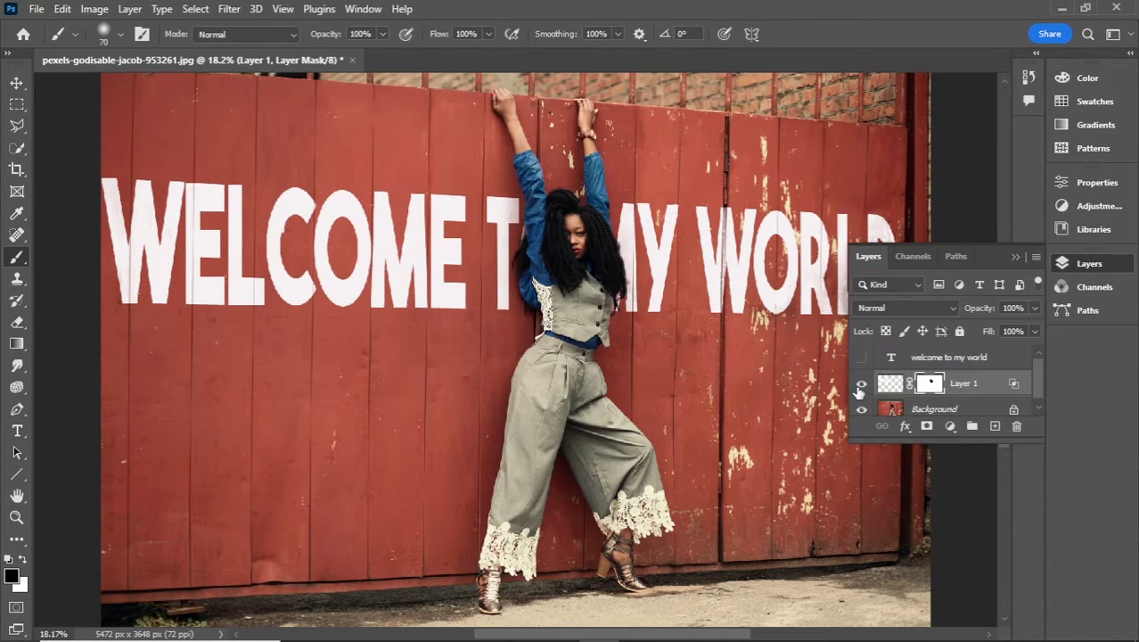
left_click(860, 384)
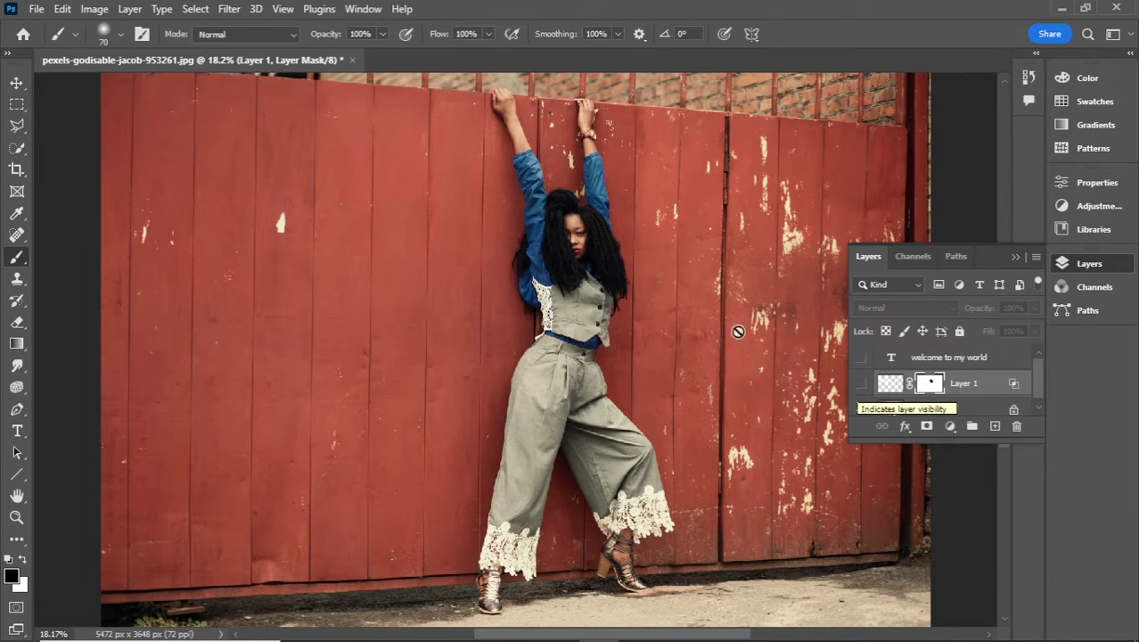
scroll(677, 317, "up", 3)
scroll(600, 287, "up", 2)
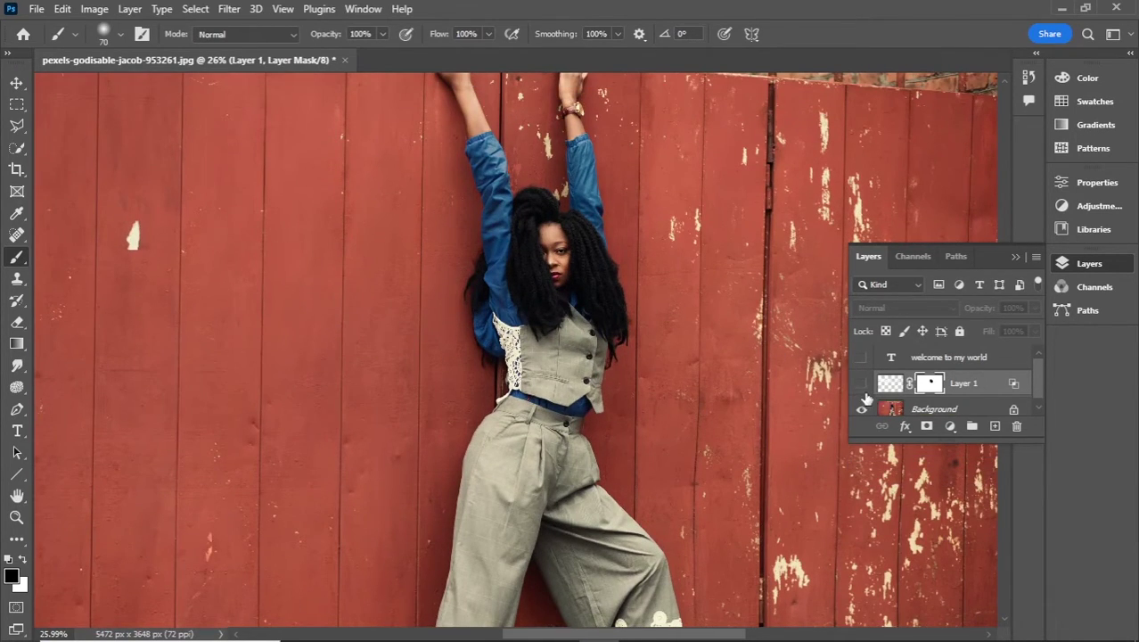
left_click(861, 384)
left_click(861, 384)
scroll(688, 354, "down", 2)
left_click(861, 384)
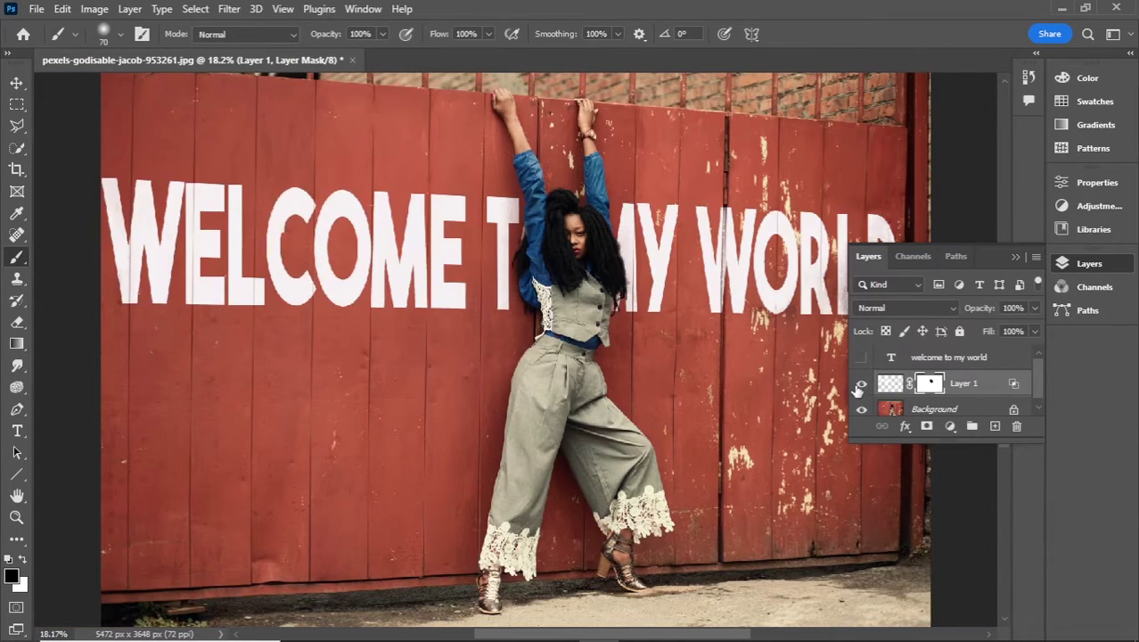
left_click_drag(984, 254, 983, 354)
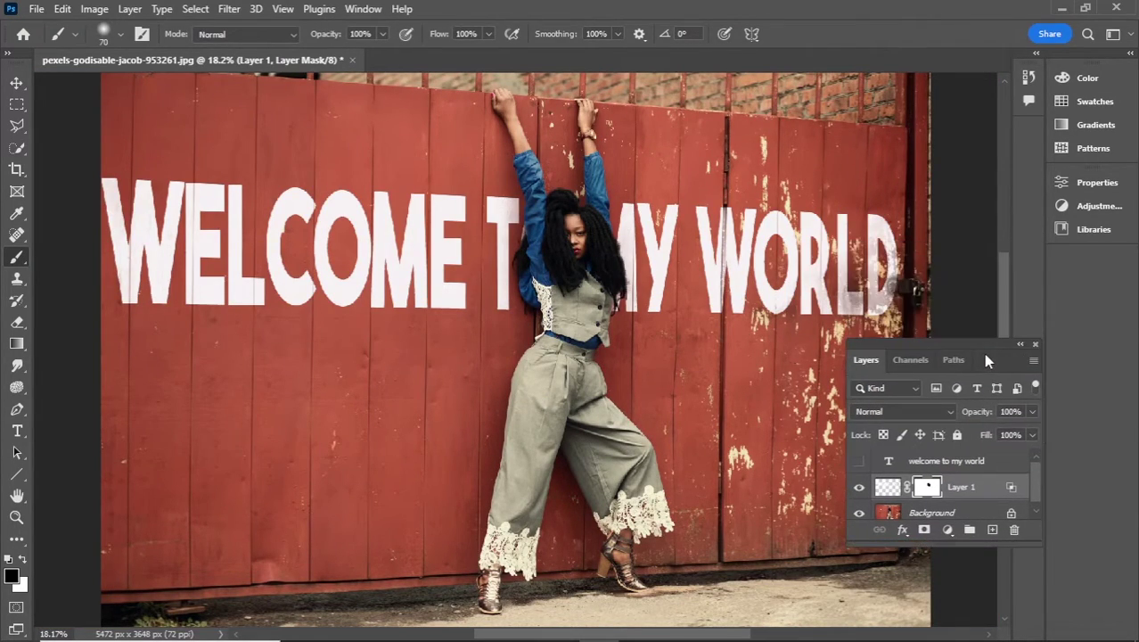
left_click(859, 487)
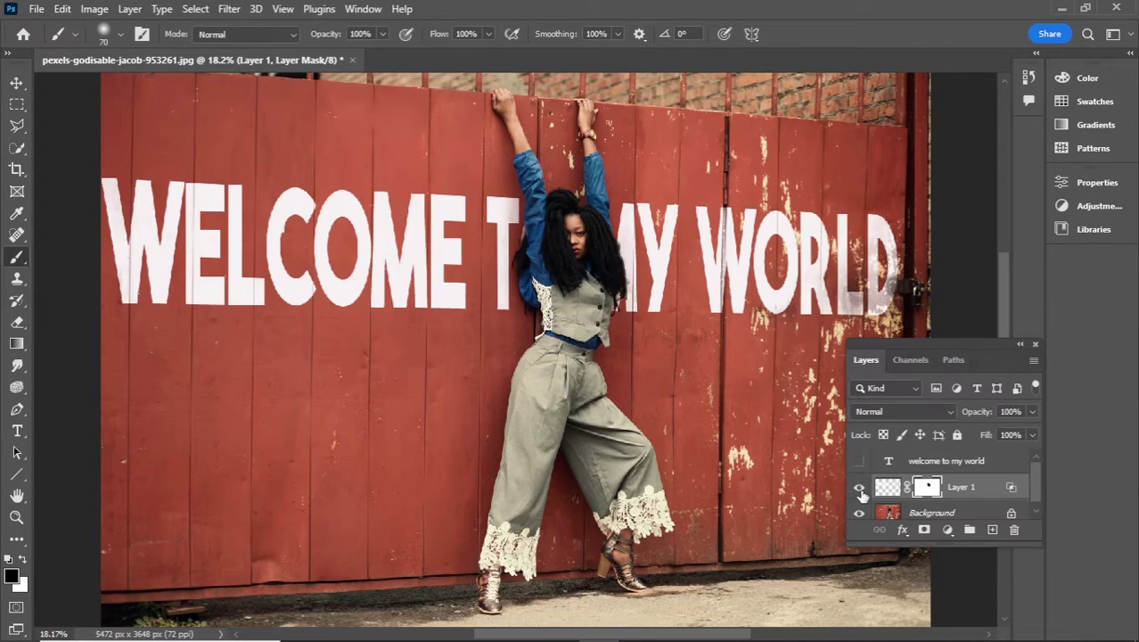